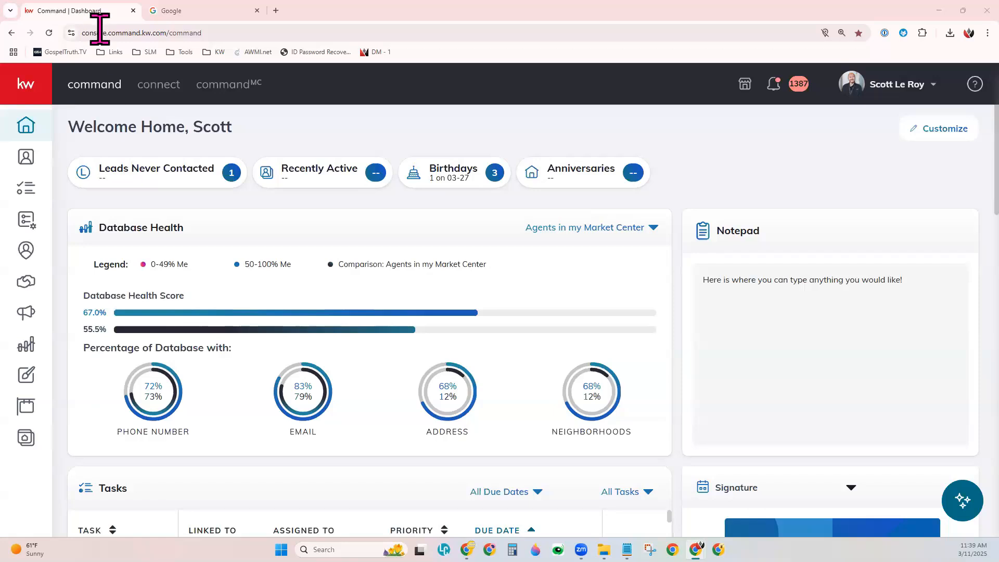
Step: Switch to the Google tab, browse the Google apps list, and go to analytics.google.com
left_click(203, 34)
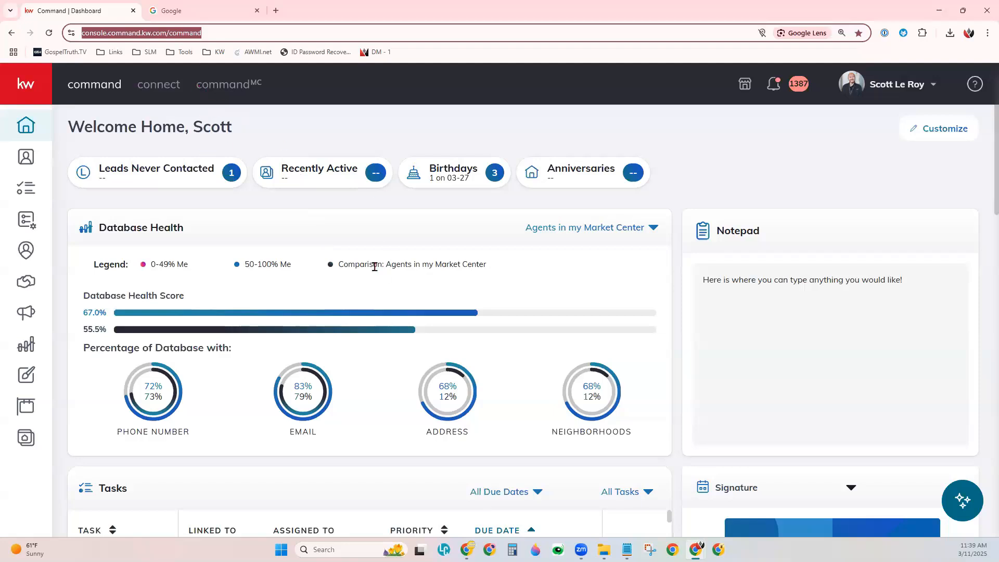
left_click(228, 13)
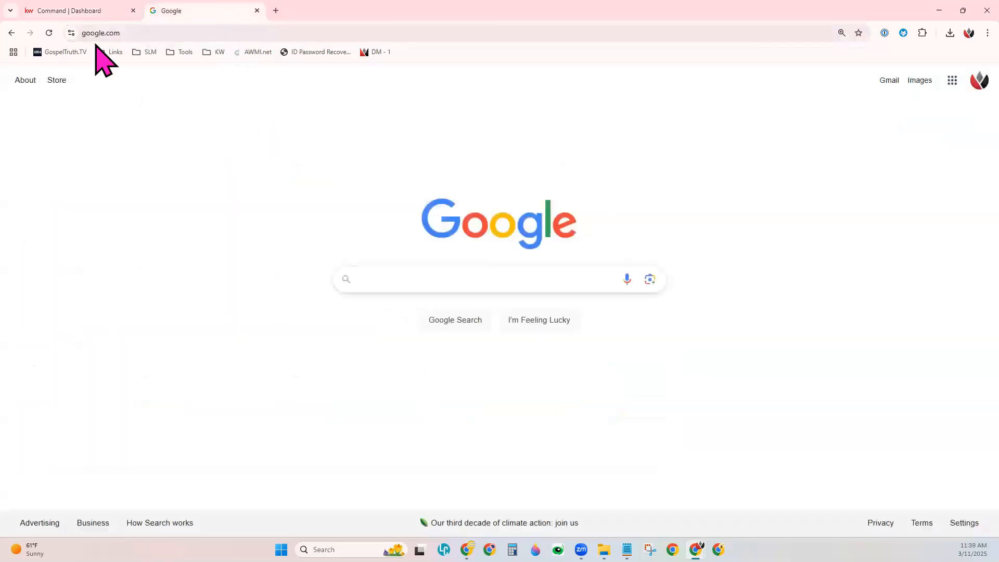
left_click(137, 33)
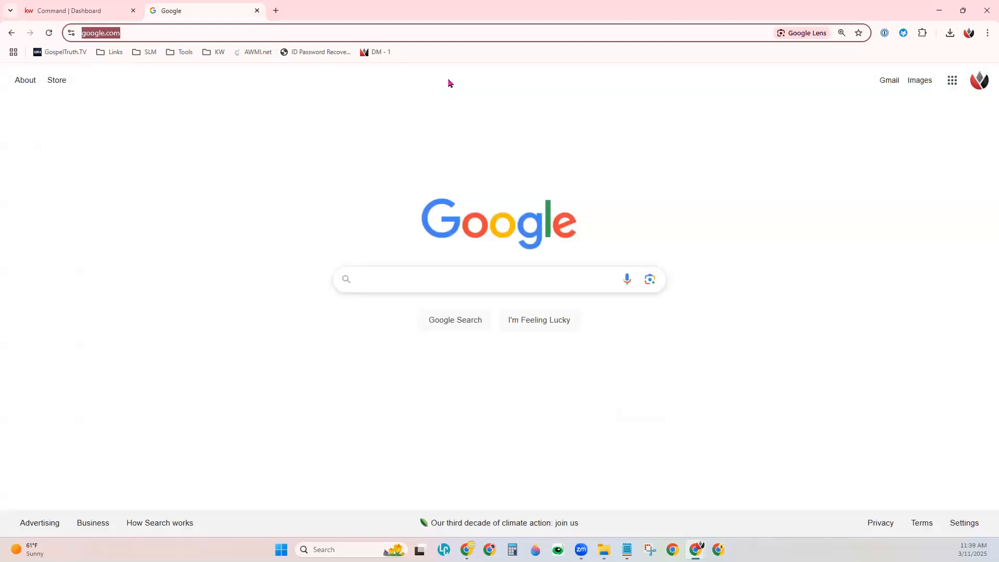
left_click(953, 80)
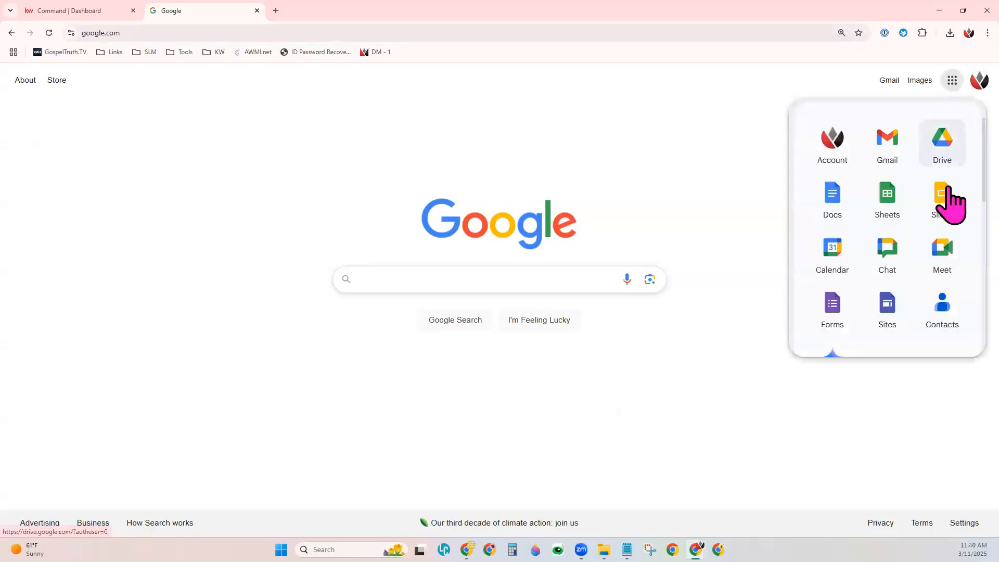
scroll(922, 297, "down", 9)
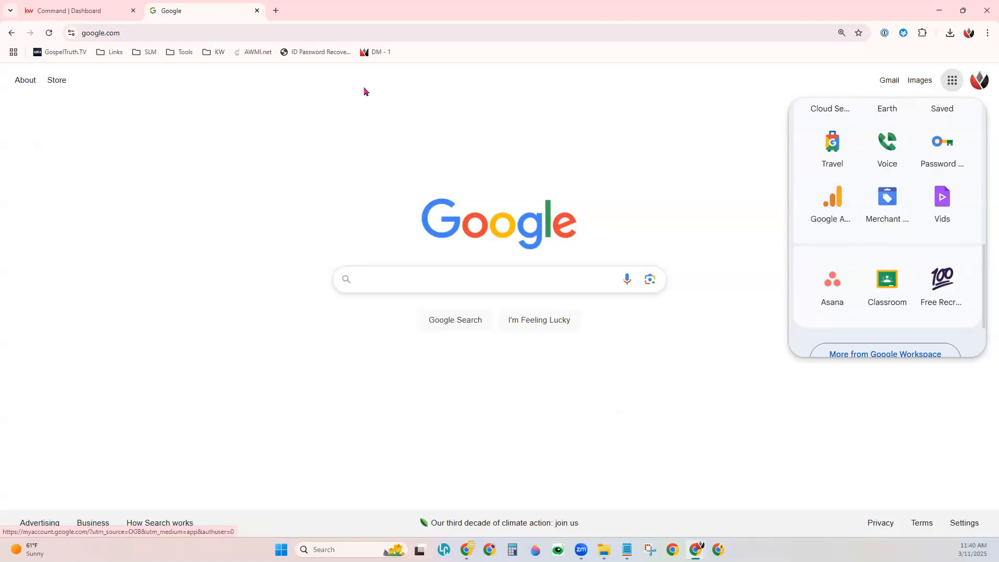
left_click(301, 32)
type("a")
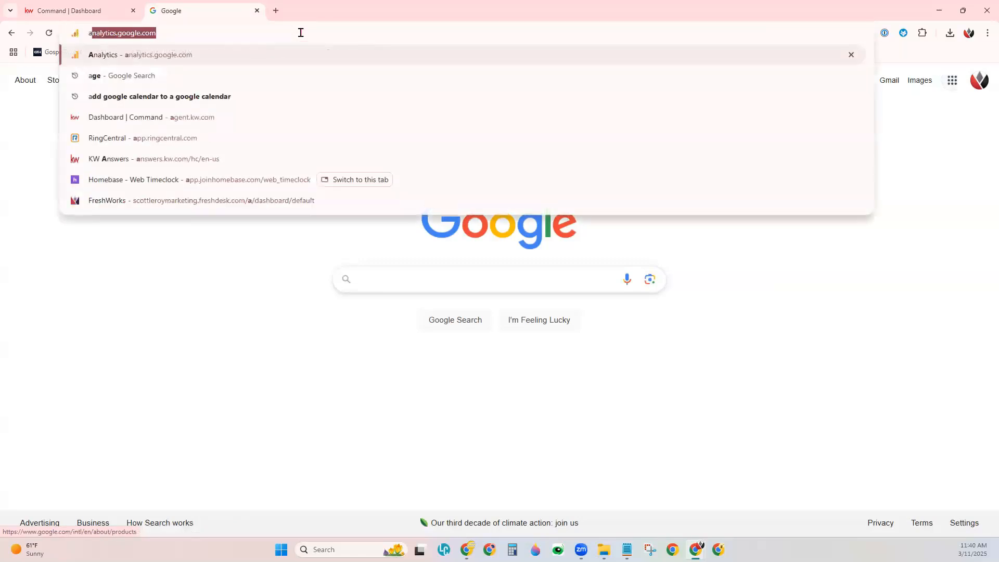
type("nalytics.google.com")
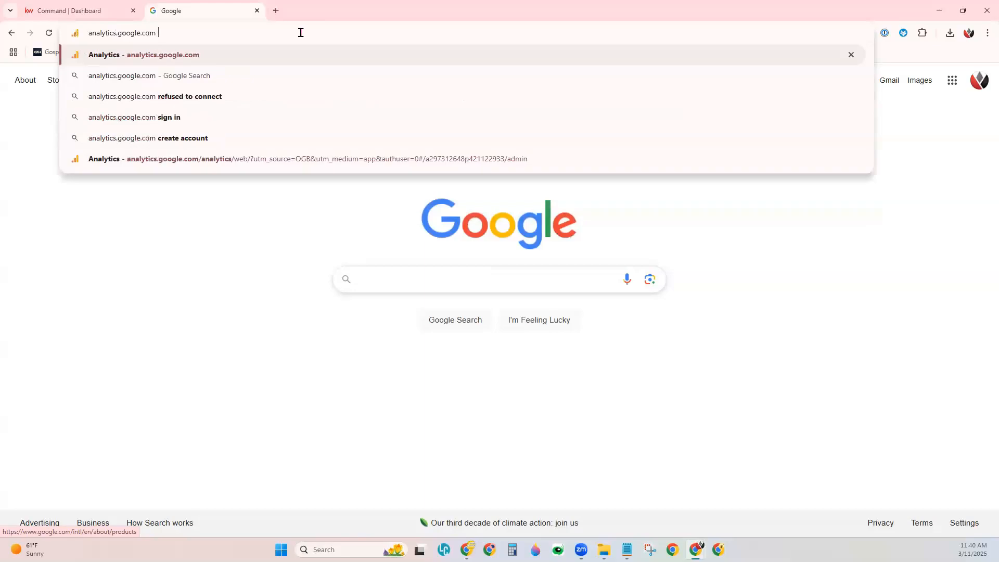
key("Return")
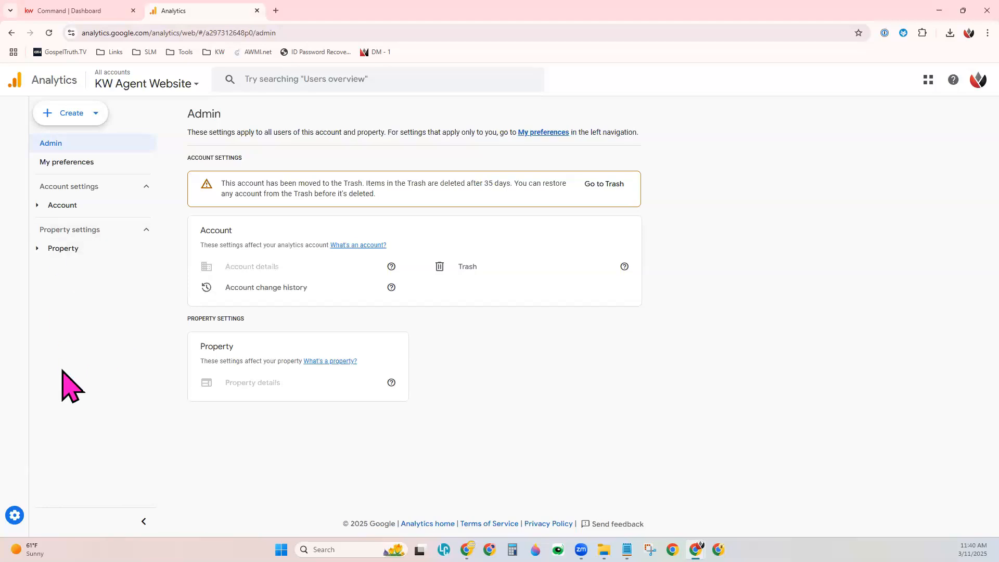
Step: Start creating a new Analytics account and name it KW
mouse_move(15, 515)
left_click(57, 117)
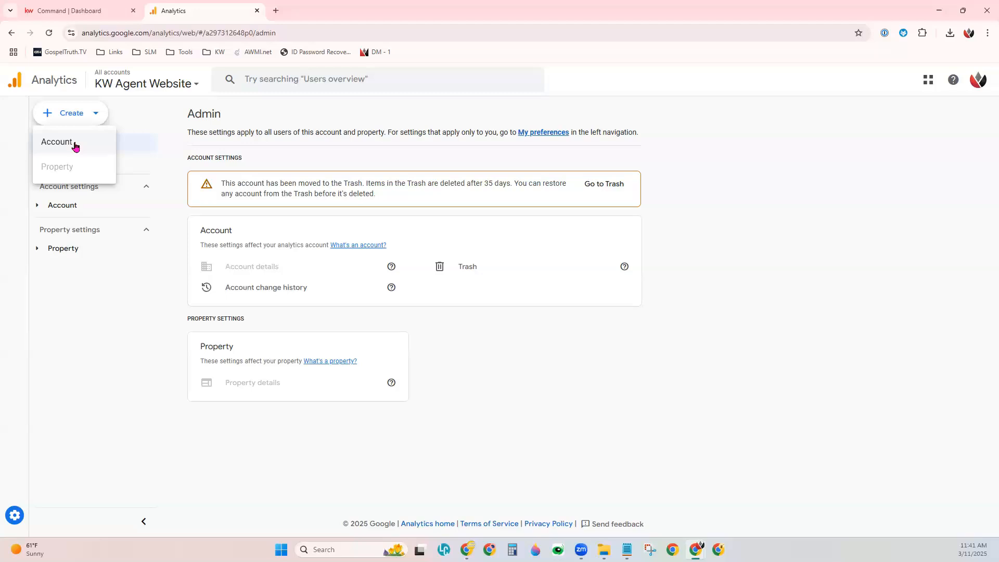
left_click(75, 147)
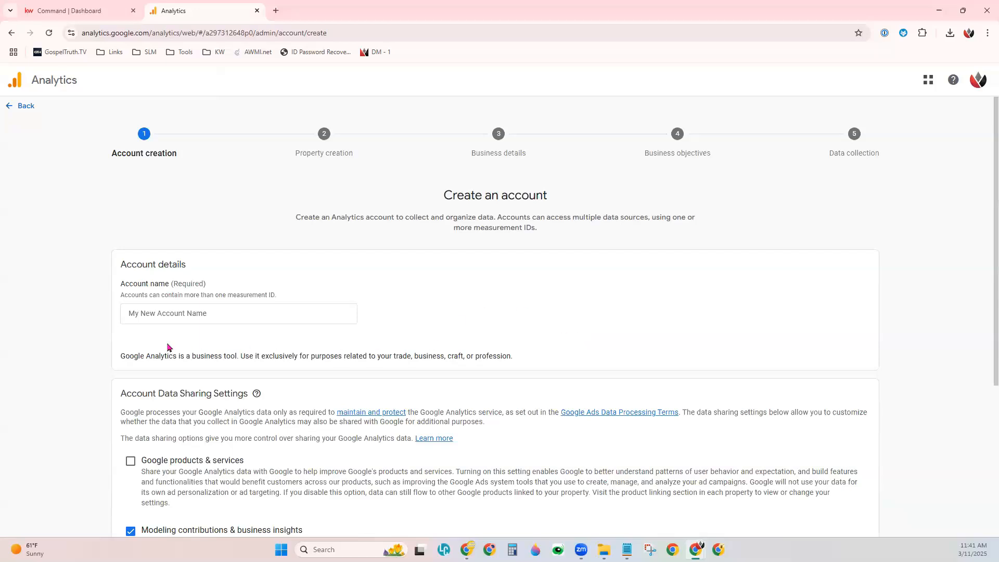
left_click(150, 312)
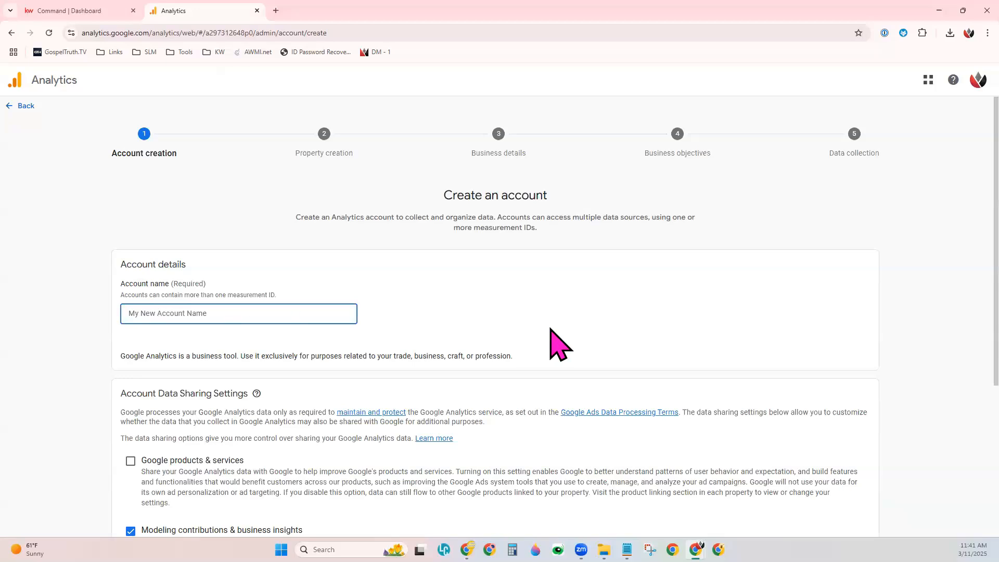
type("KW")
left_click(551, 330)
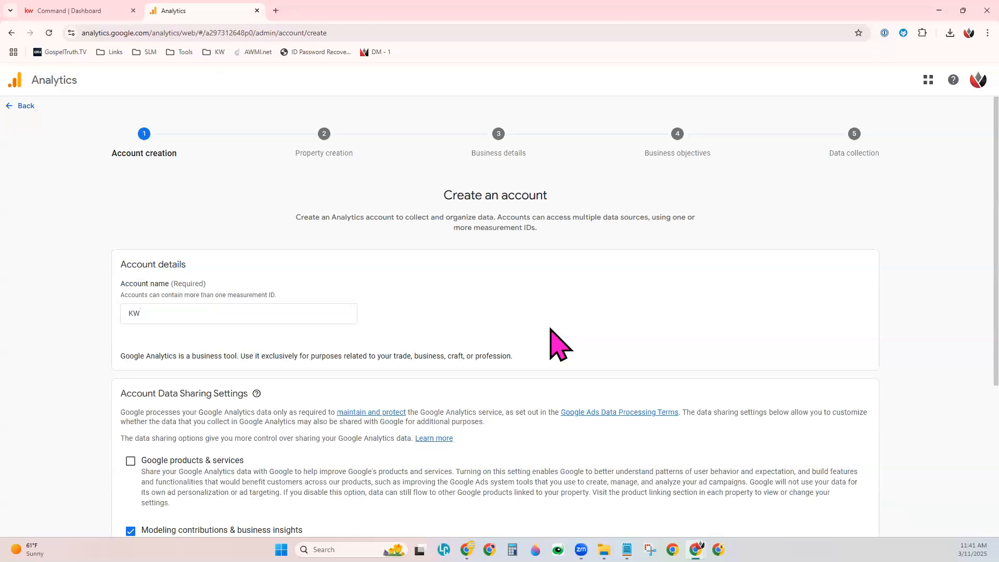
Step: Review the account data sharing settings, keep them as they are, and continue to property creation
scroll(550, 330, "down", 4)
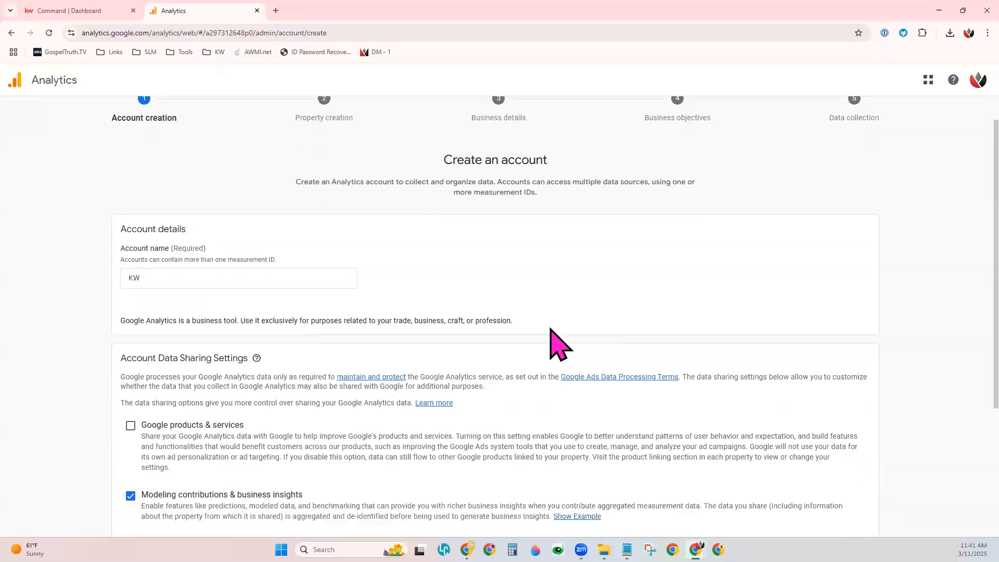
scroll(549, 327, "down", 1)
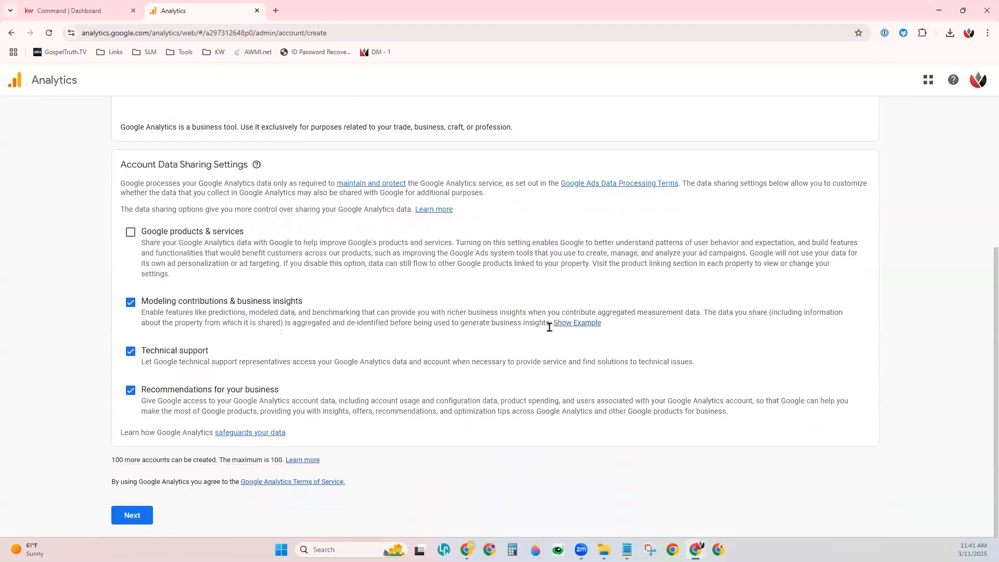
left_click_drag(117, 172, 252, 169)
left_click(248, 452)
left_click(141, 519)
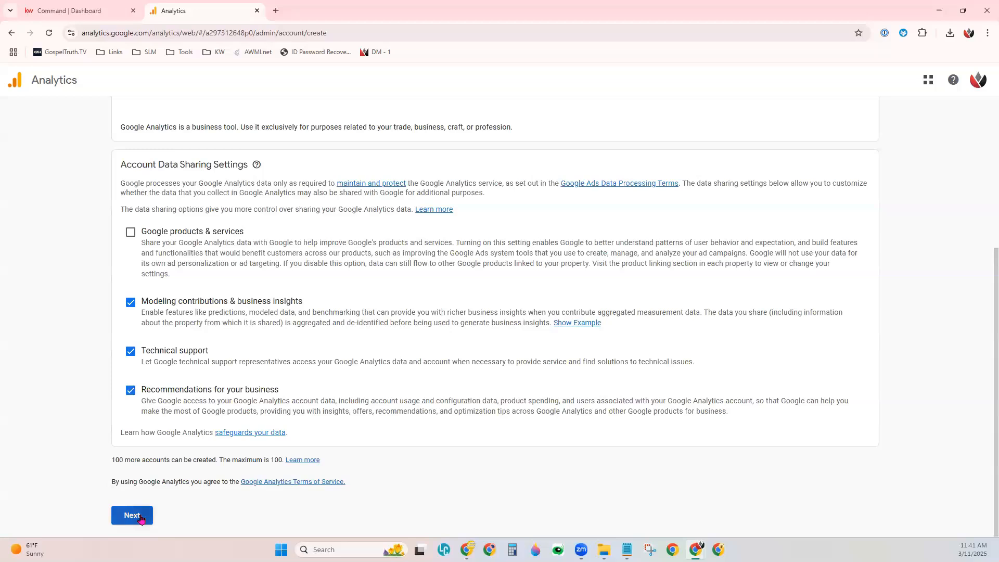
Step: Name the property KW Agent Site, set its reporting time zone to New York Time, and continue to business details
left_click(483, 315)
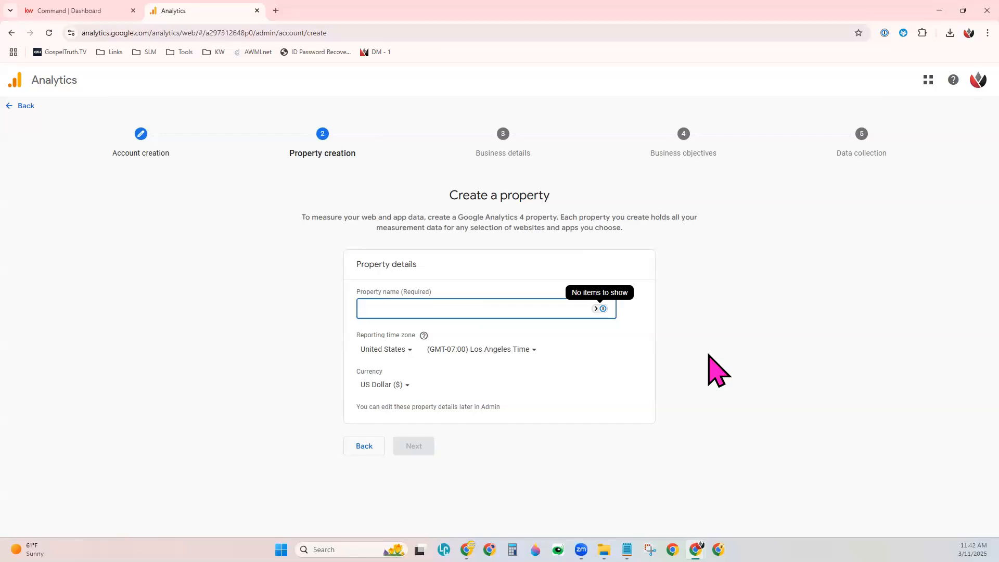
type("KW Agent")
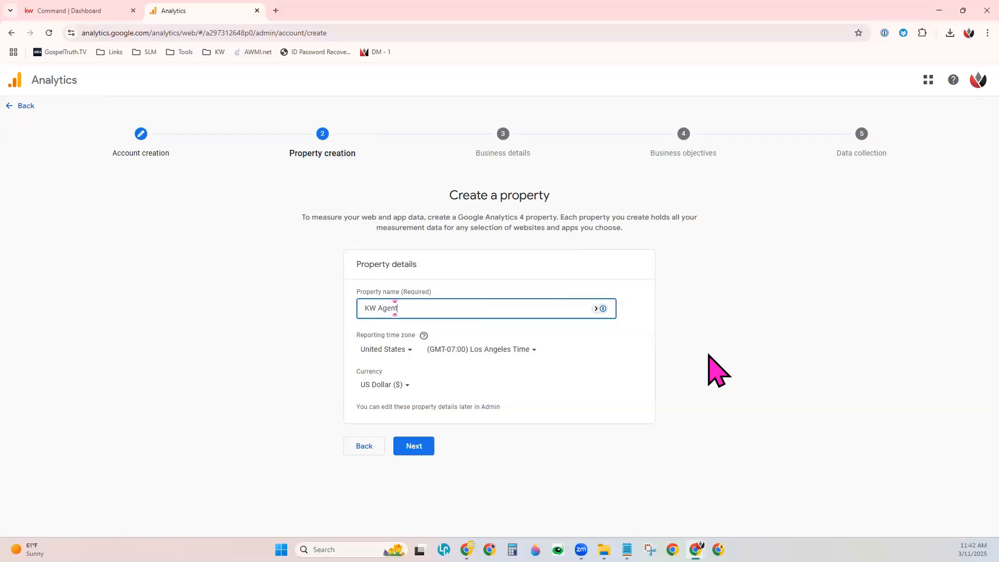
type(" Site")
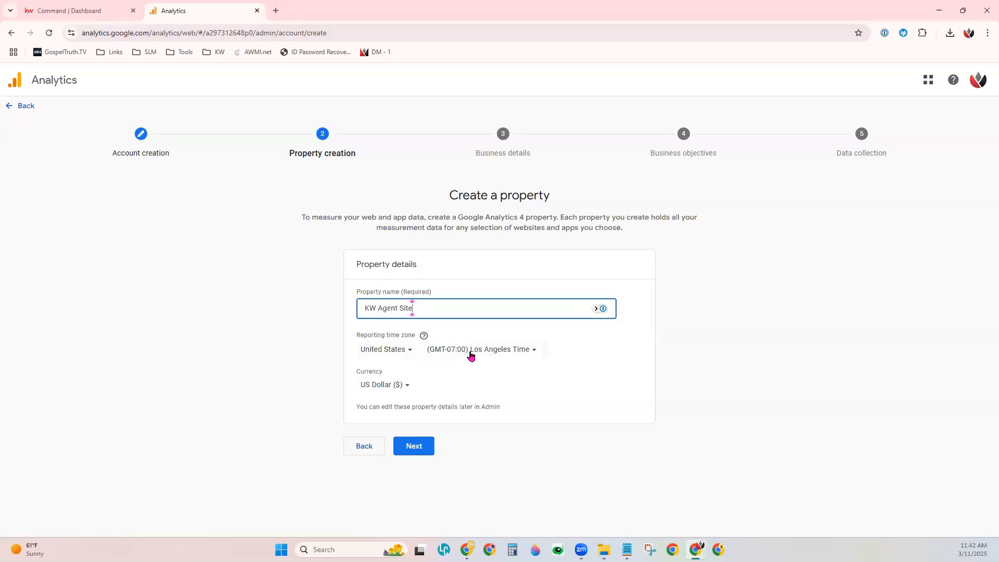
left_click(471, 356)
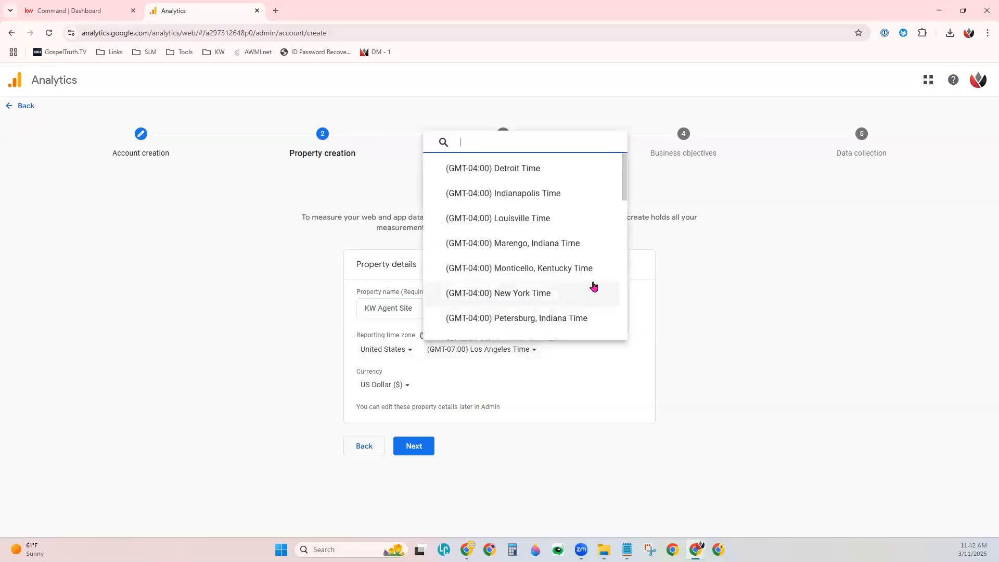
scroll(594, 286, "down", 1)
left_click(541, 245)
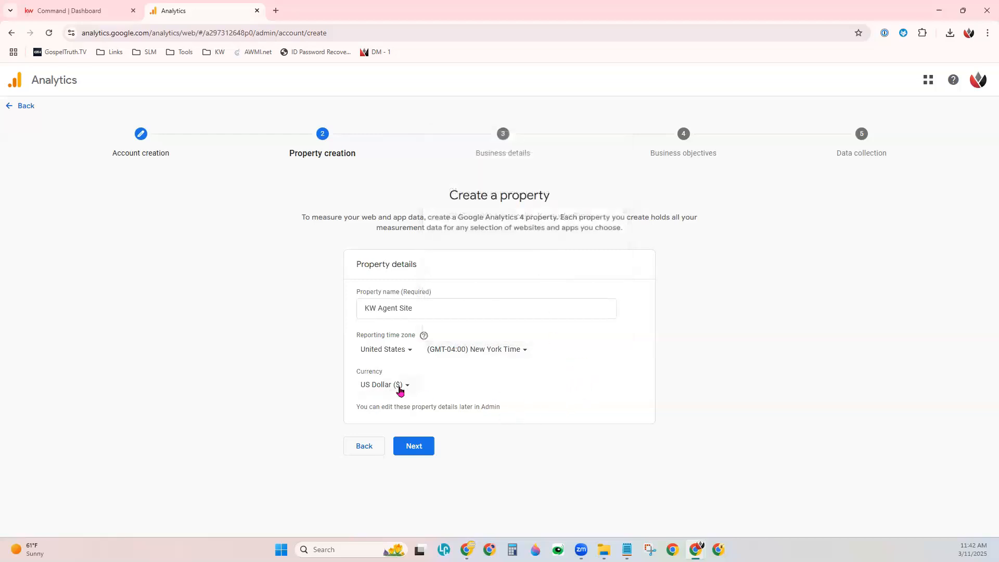
left_click(422, 449)
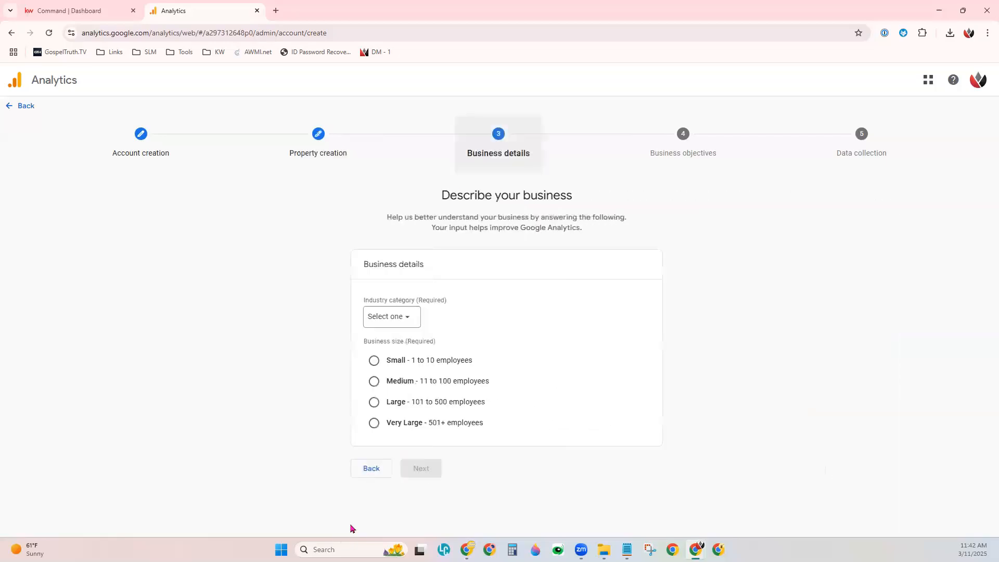
Step: Set the industry category to Real Estate and the business size to Small, and continue to business objectives
left_click(402, 317)
type("real")
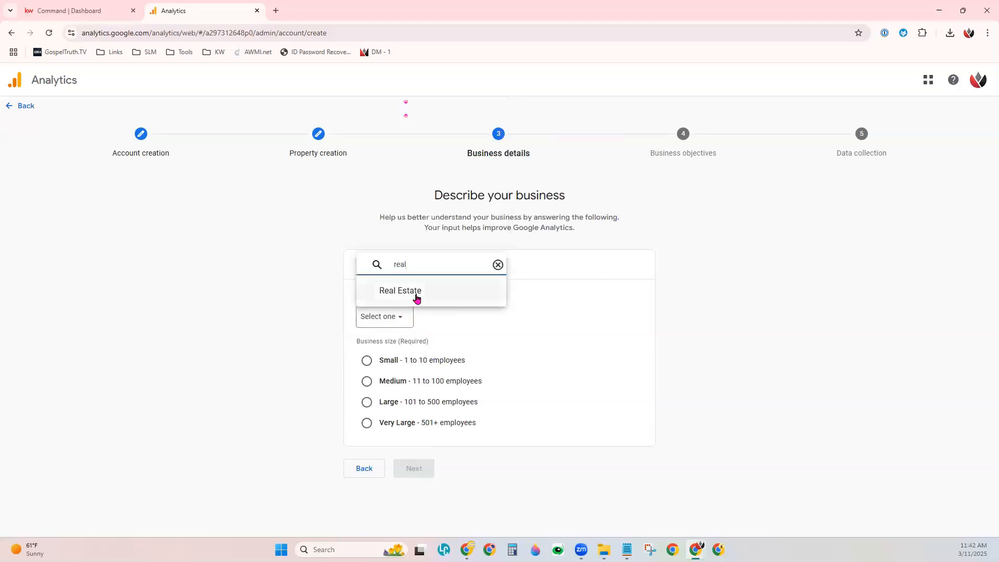
left_click(409, 301)
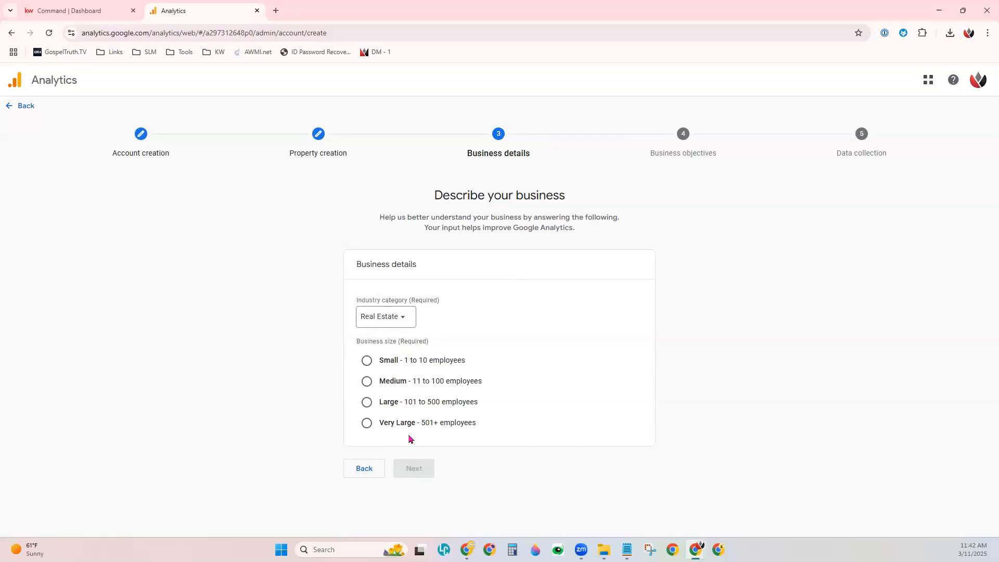
left_click(368, 364)
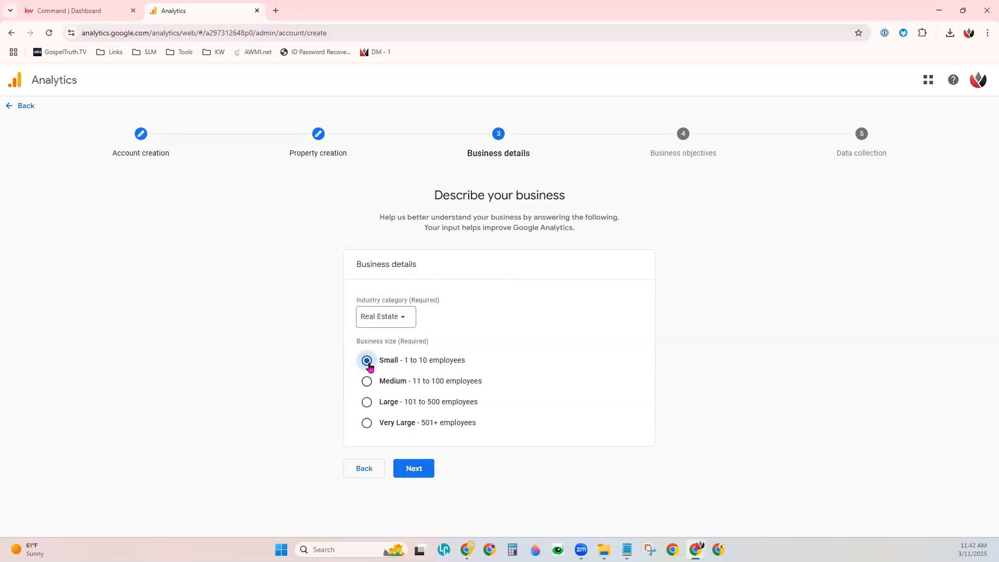
left_click(420, 478)
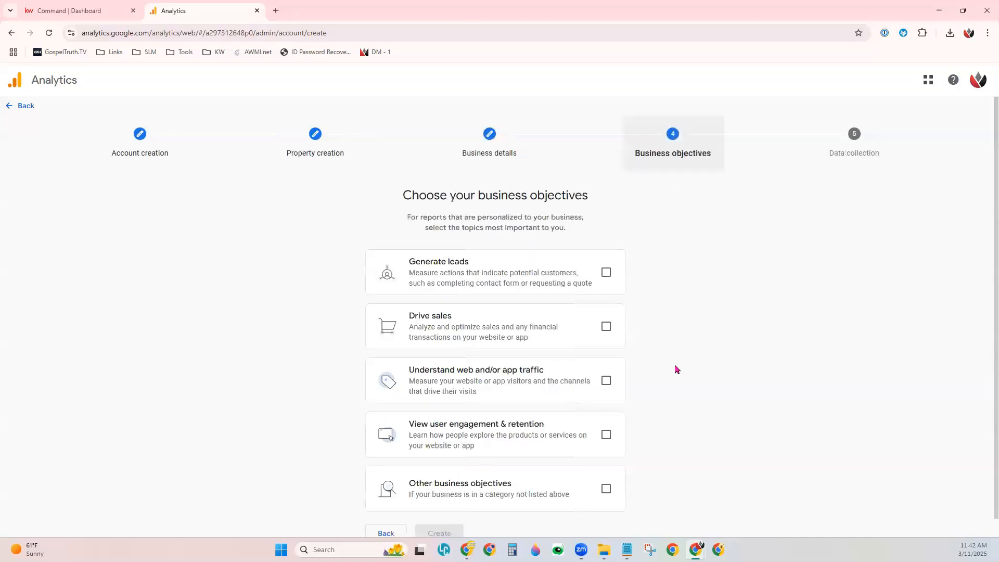
Step: Select Generate leads, Drive sales, Understand web and/or app traffic, and View user engagement & retention as objectives, and submit for creation
scroll(680, 369, "down", 1)
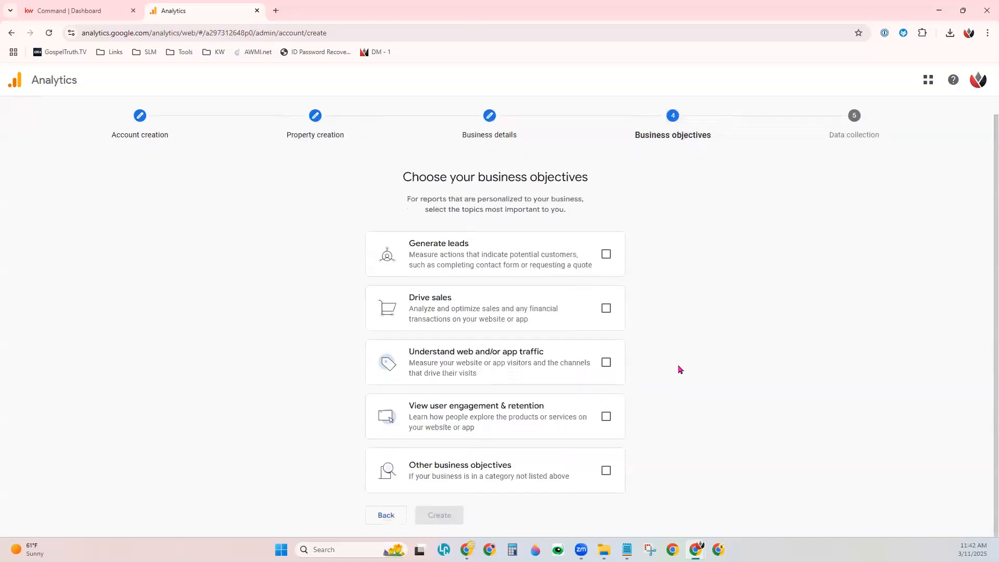
left_click(606, 255)
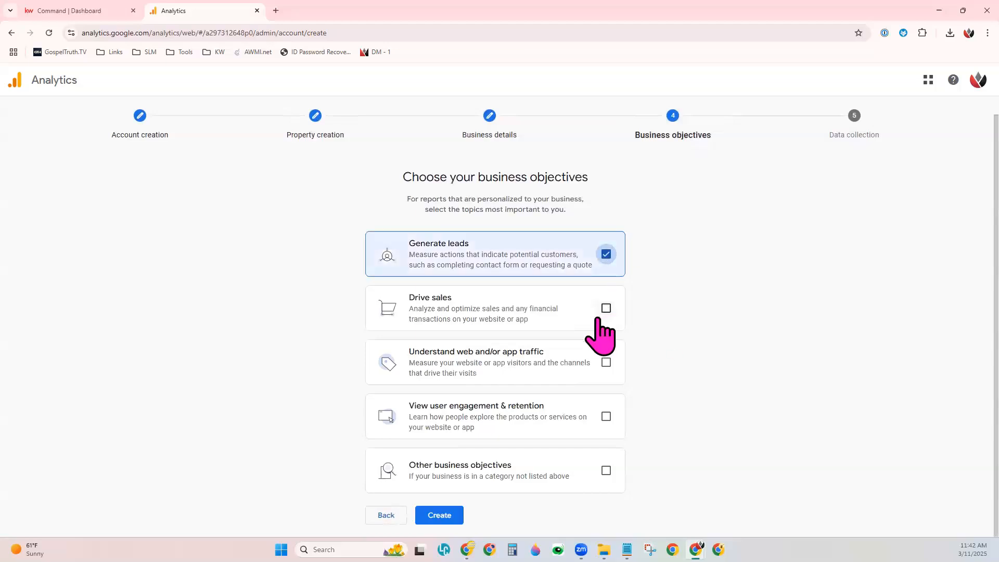
left_click(607, 308)
left_click(607, 362)
left_click(606, 416)
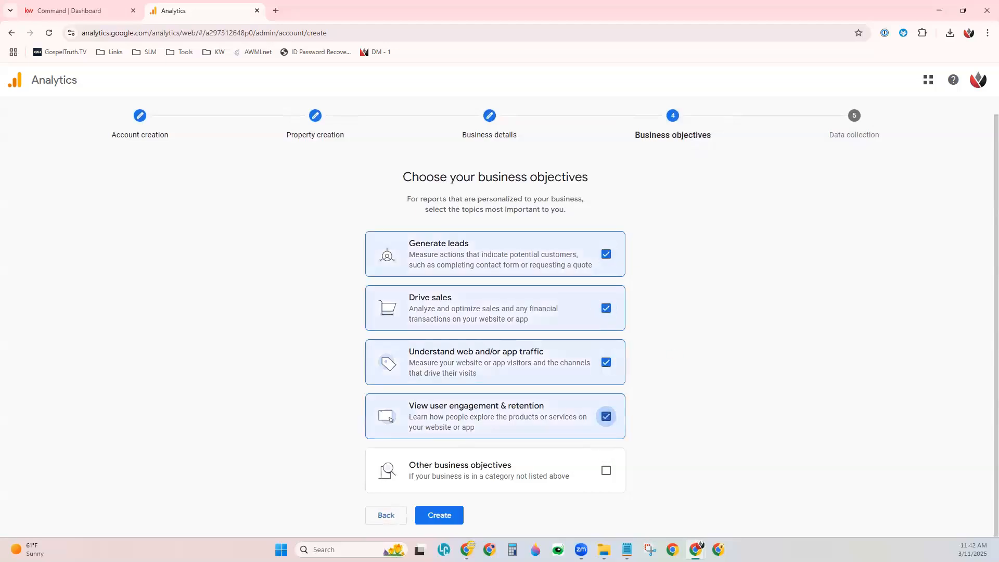
left_click(440, 515)
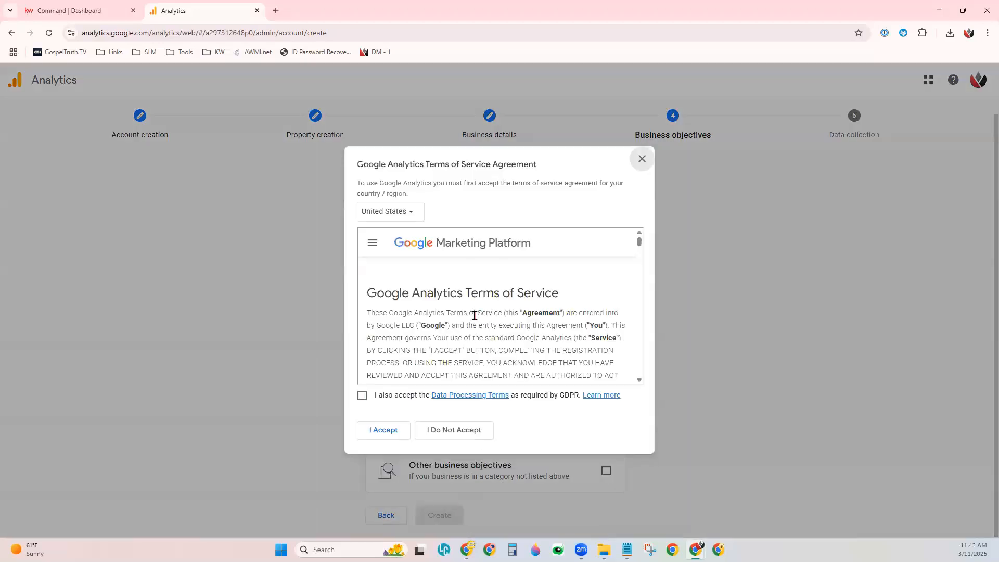
Step: Accept the Google Analytics Terms of Service for the United States, including the GDPR Data Processing Terms
scroll(474, 315, "down", 2)
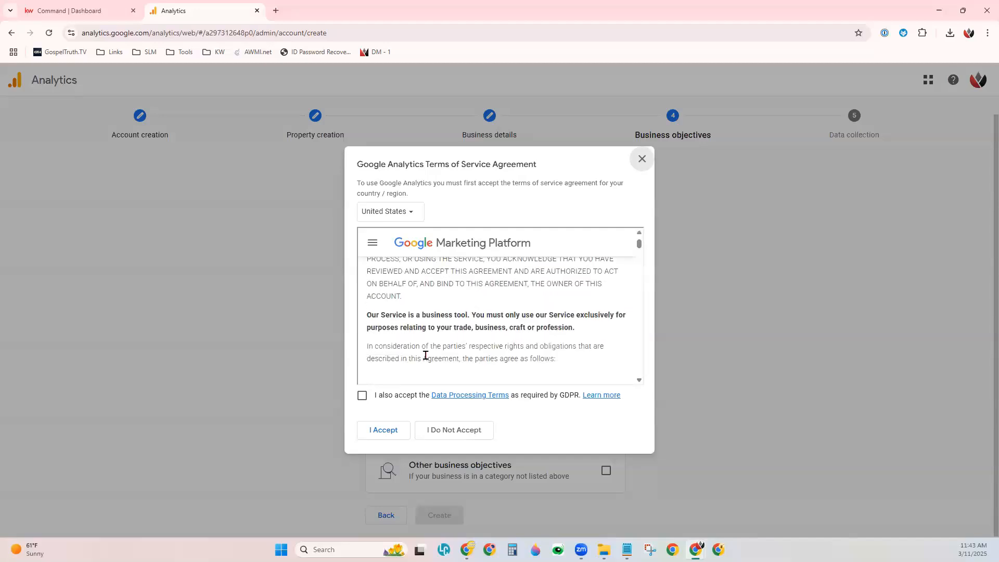
scroll(477, 318, "down", 1)
scroll(476, 318, "down", 5)
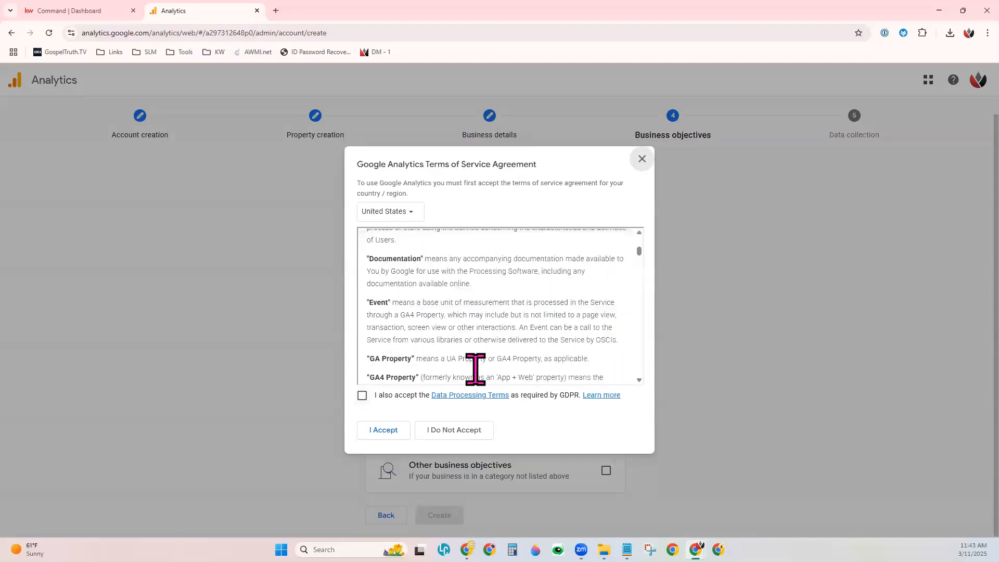
left_click(362, 397)
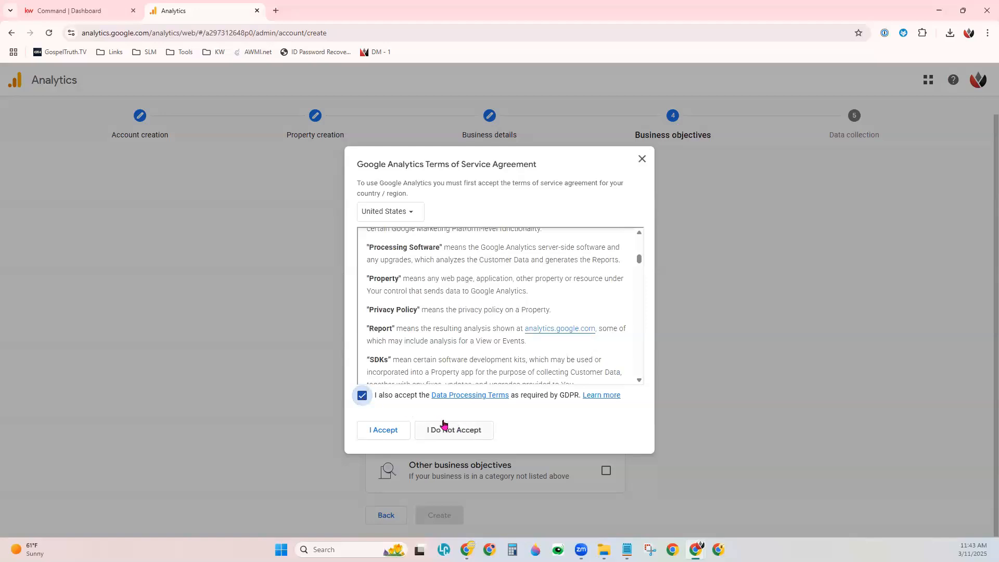
left_click(374, 432)
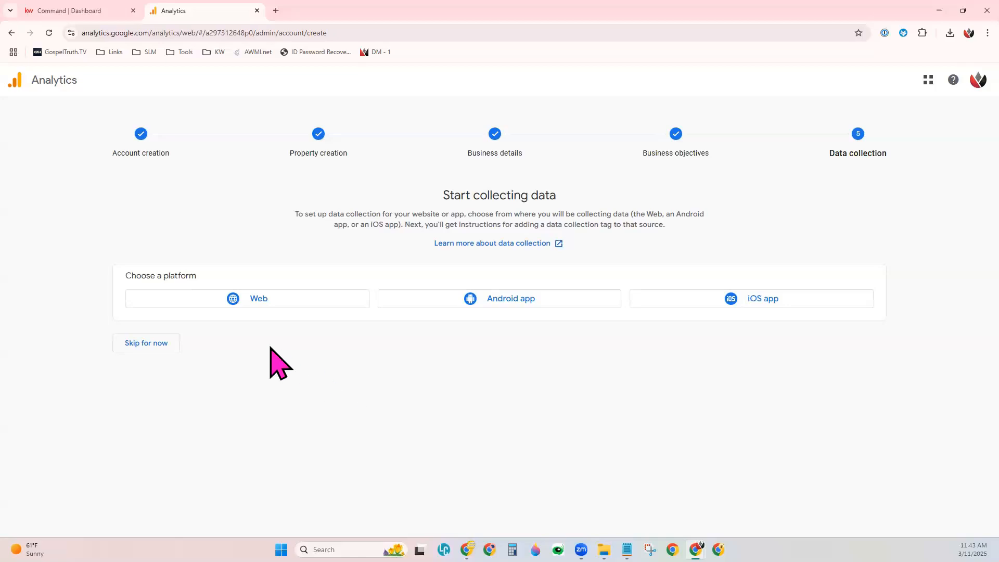
Step: Choose Web as the data collection platform, and switch to KW Command to open its Websites page
left_click(255, 303)
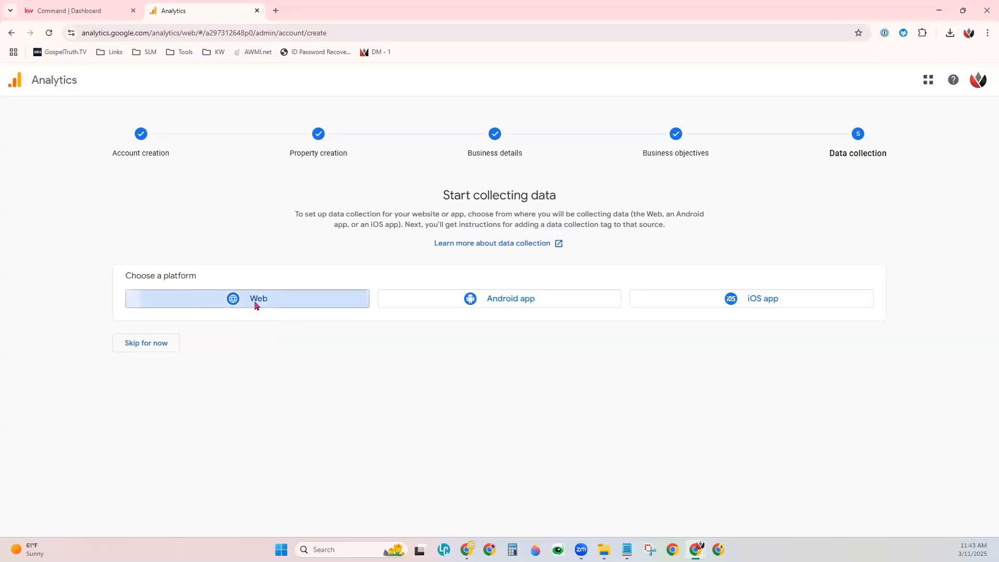
left_click(383, 172)
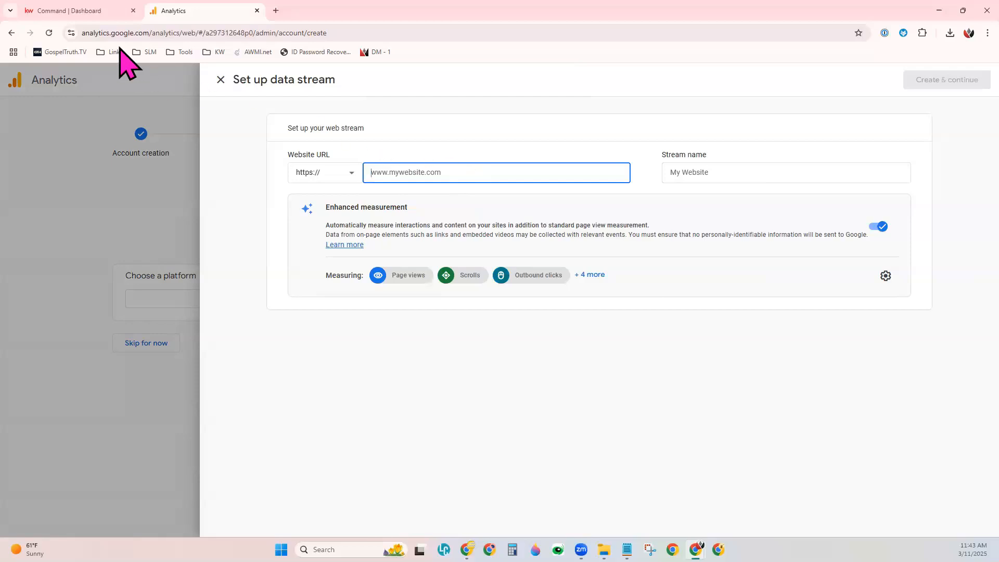
left_click(86, 10)
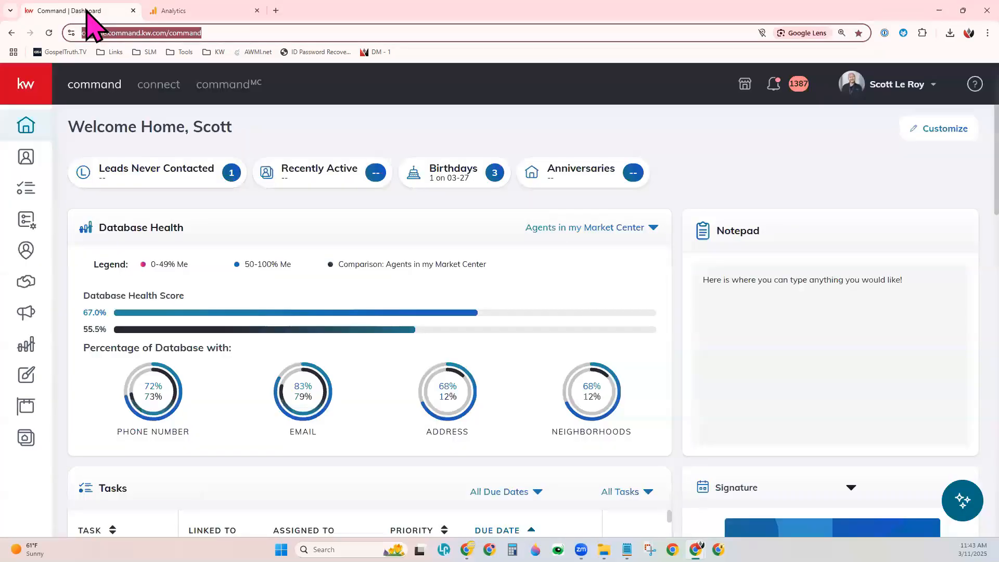
left_click(27, 437)
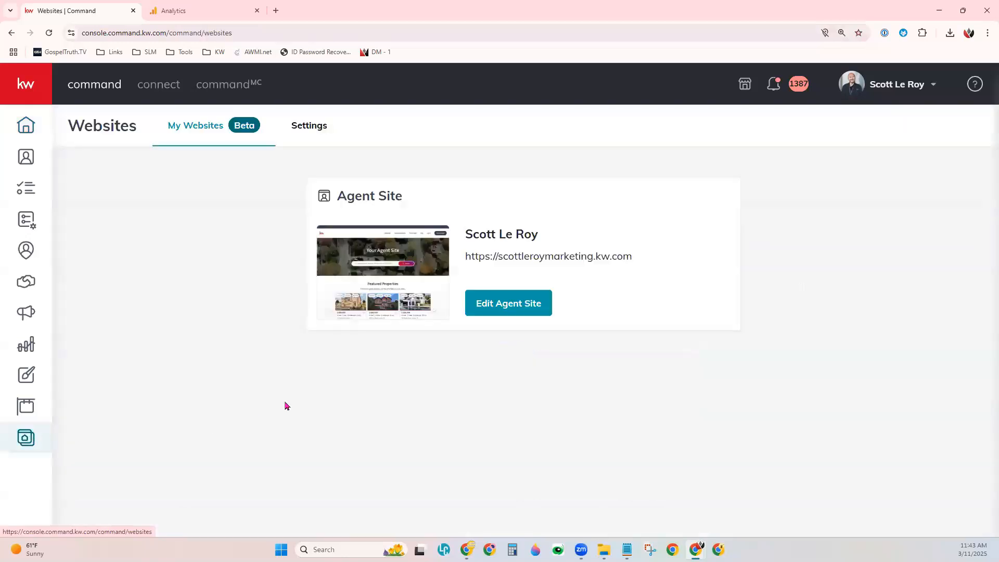
Step: Copy the Agent Site's web address from the personal account's website listing
triple_click(549, 257)
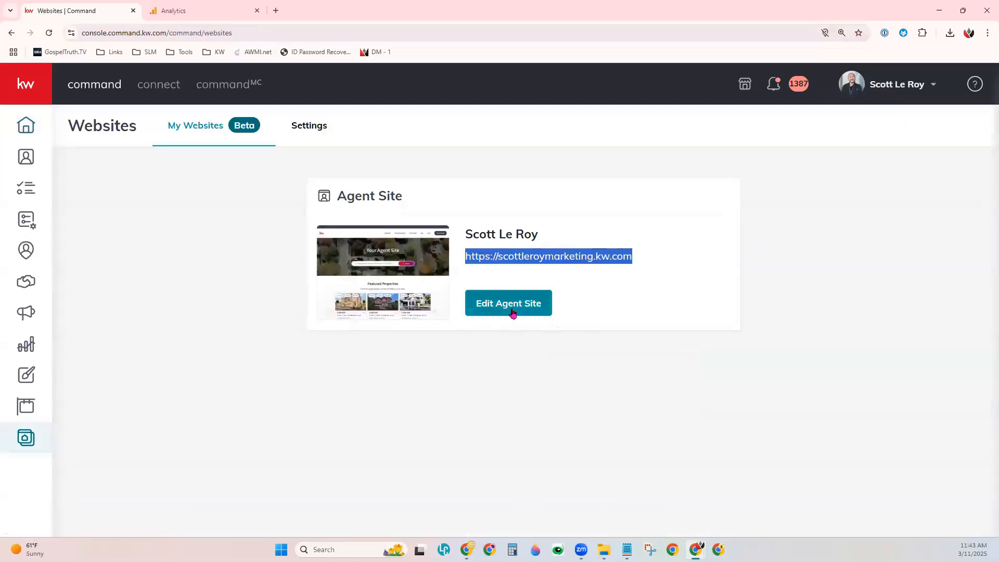
left_click(903, 99)
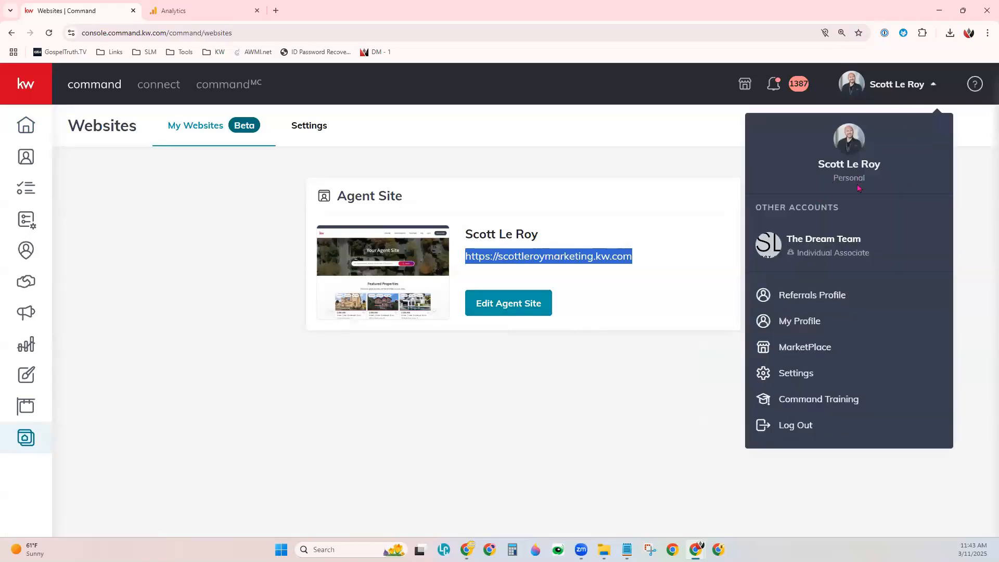
left_click(549, 283)
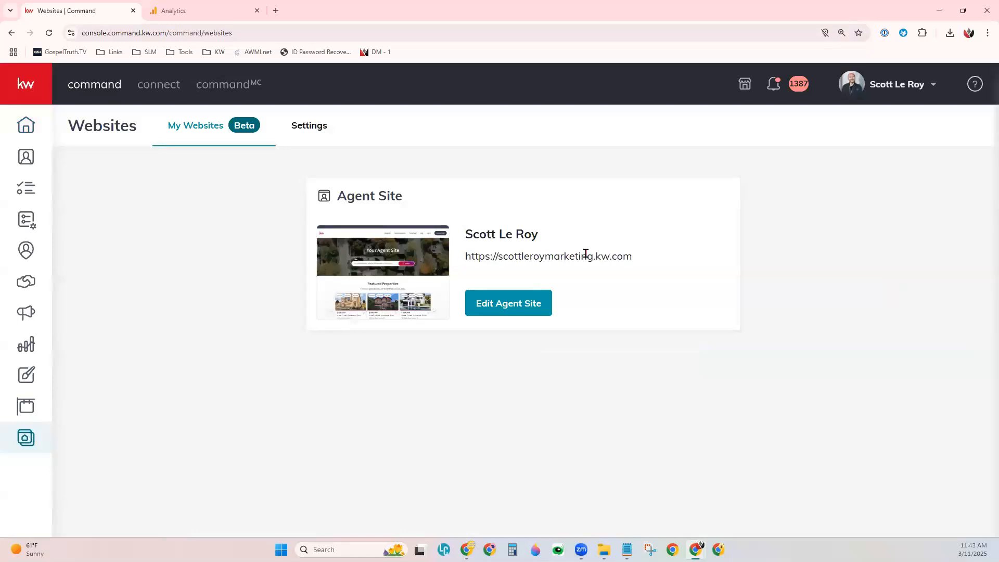
triple_click(585, 254)
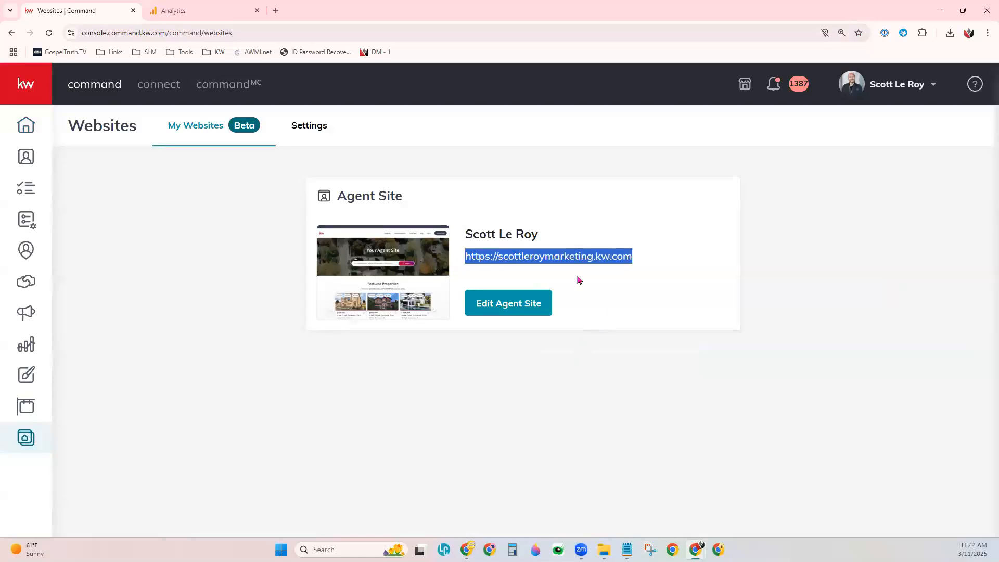
right_click(574, 261)
left_click(619, 275)
left_click(856, 95)
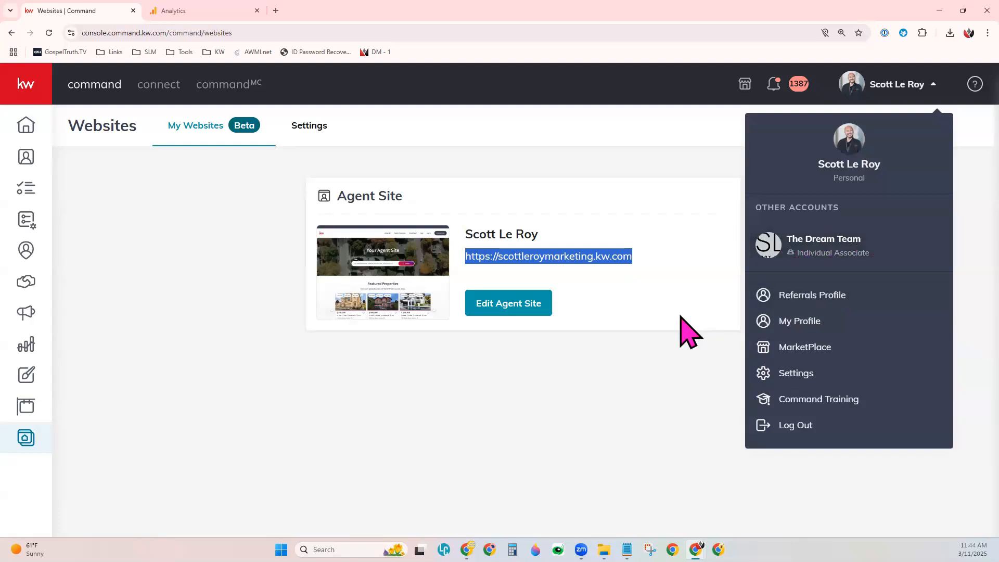
left_click(527, 259)
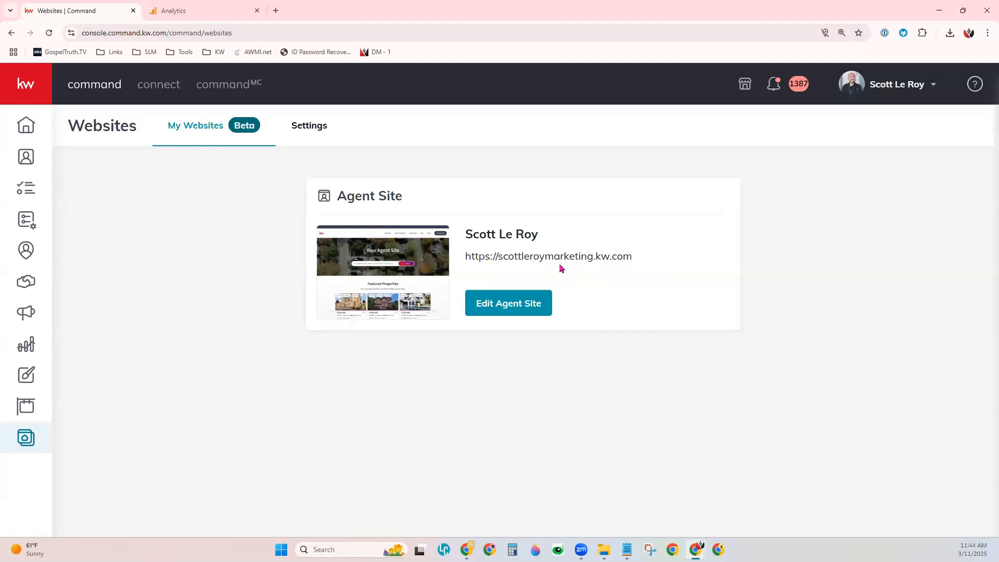
left_click(225, 11)
left_click(410, 172)
key("ctrl+v")
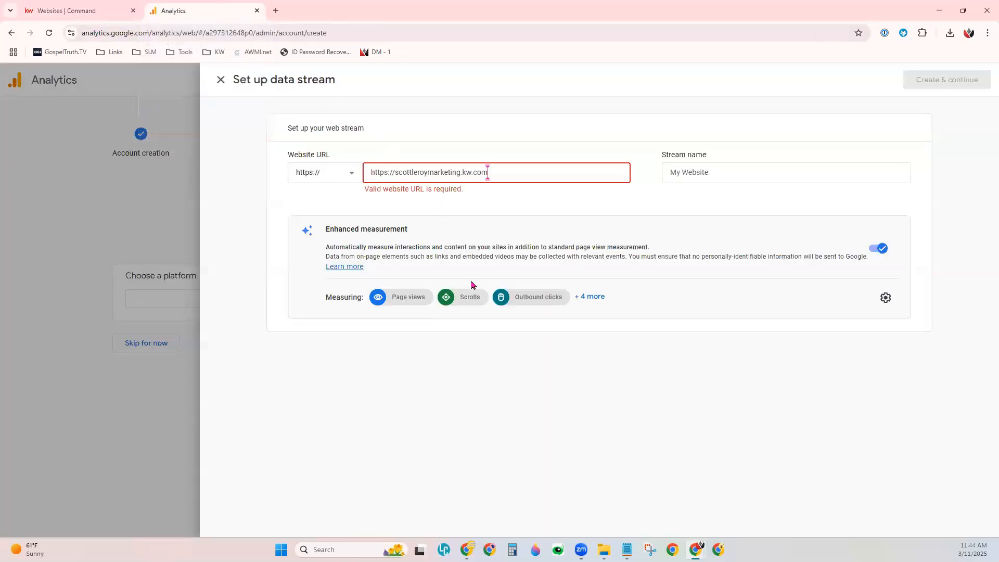
left_click_drag(394, 172, 370, 177)
key("BackSpace")
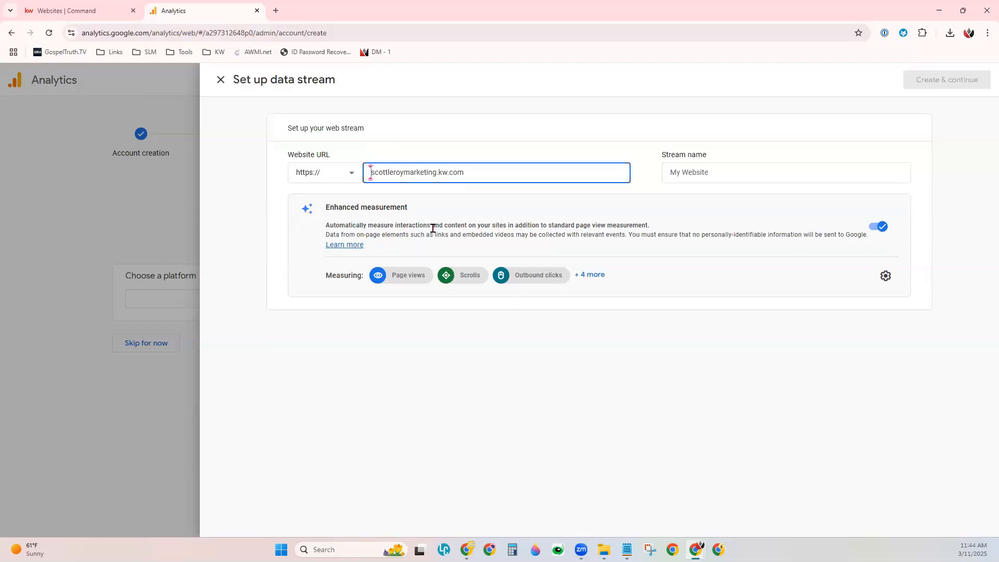
left_click(307, 180)
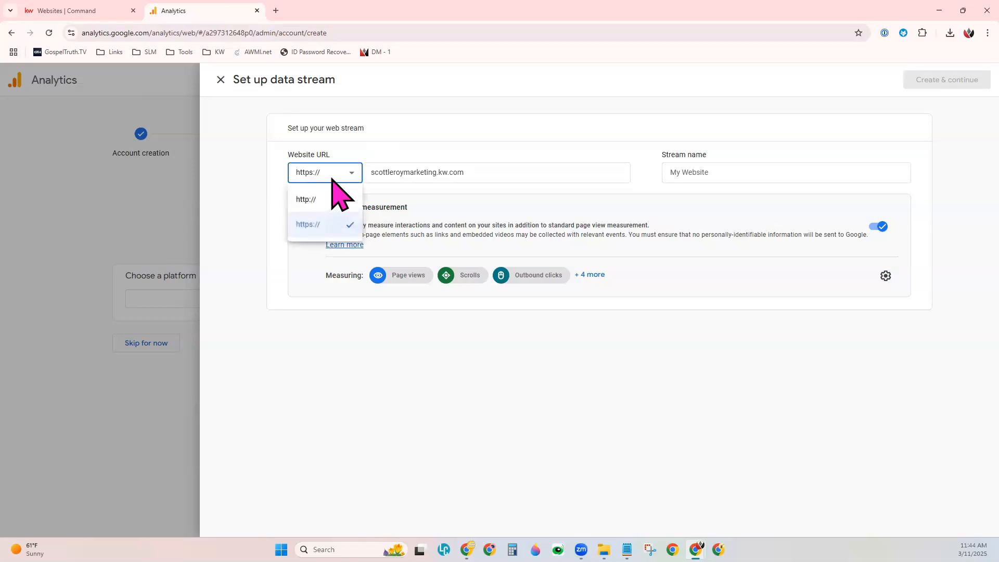
left_click(327, 178)
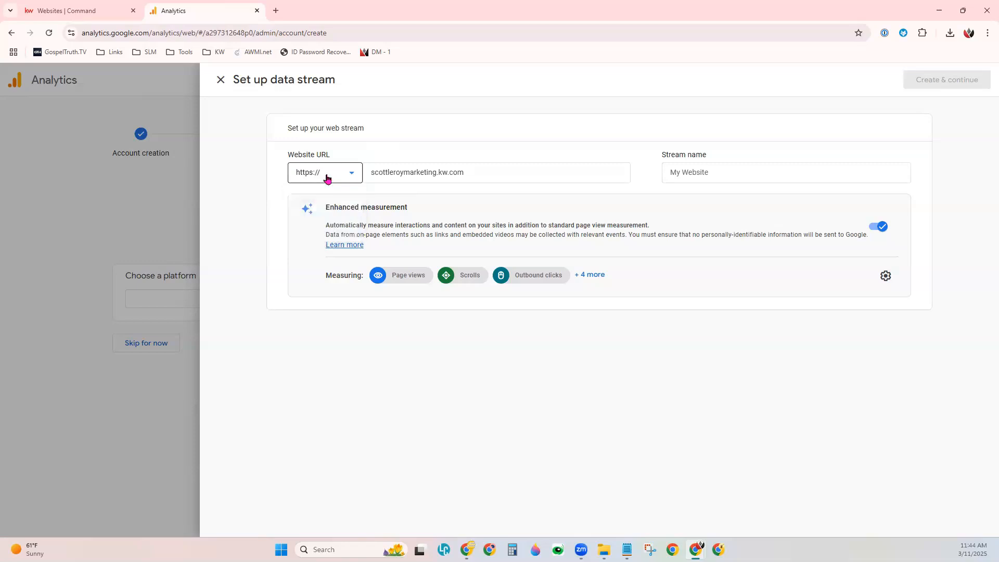
left_click(528, 182)
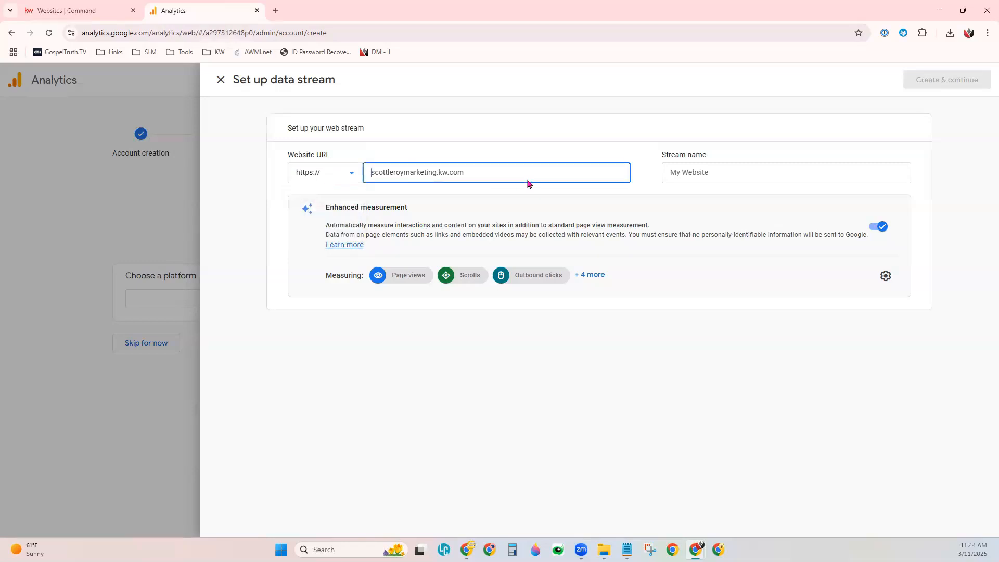
Step: Name the web stream Agent Site
left_click(678, 173)
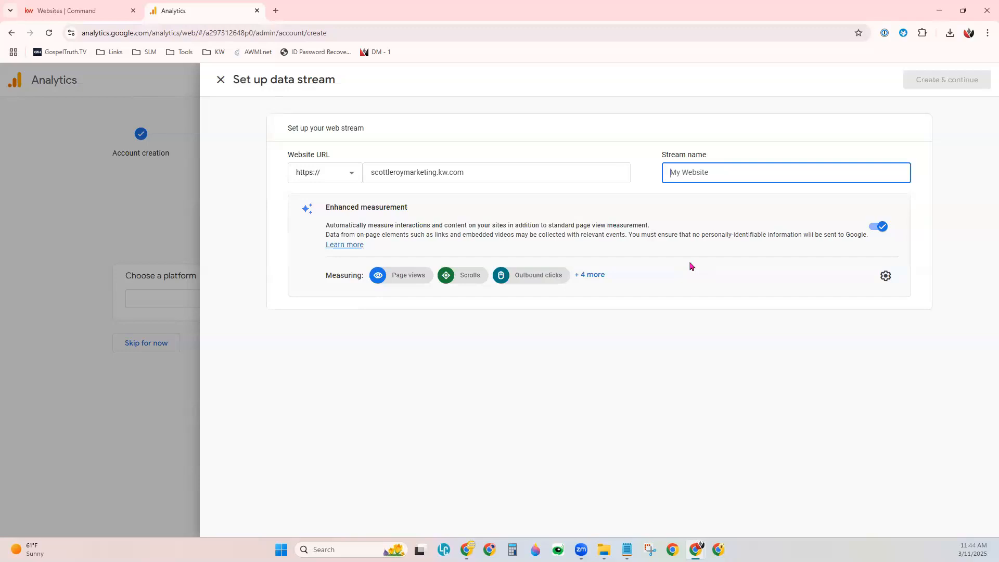
type("Agent Site")
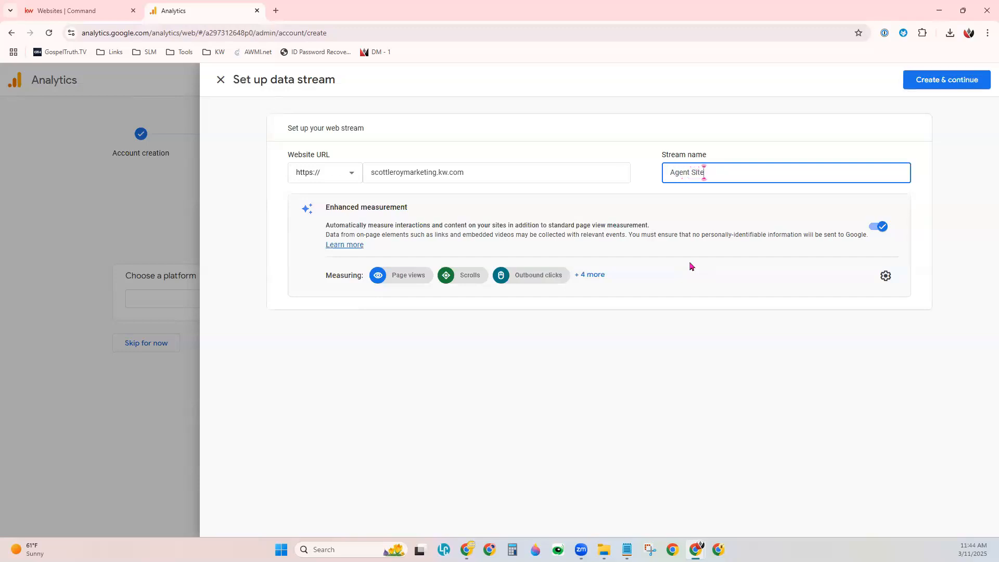
left_click(690, 267)
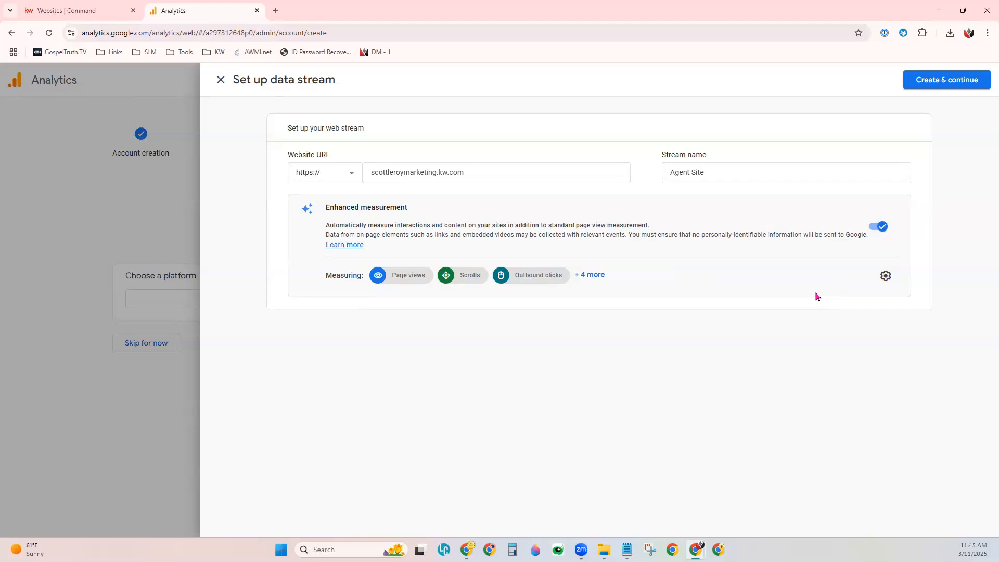
Step: Create the web stream, dismiss the Google tag setup instructions, and copy the stream's Measurement ID
left_click(944, 81)
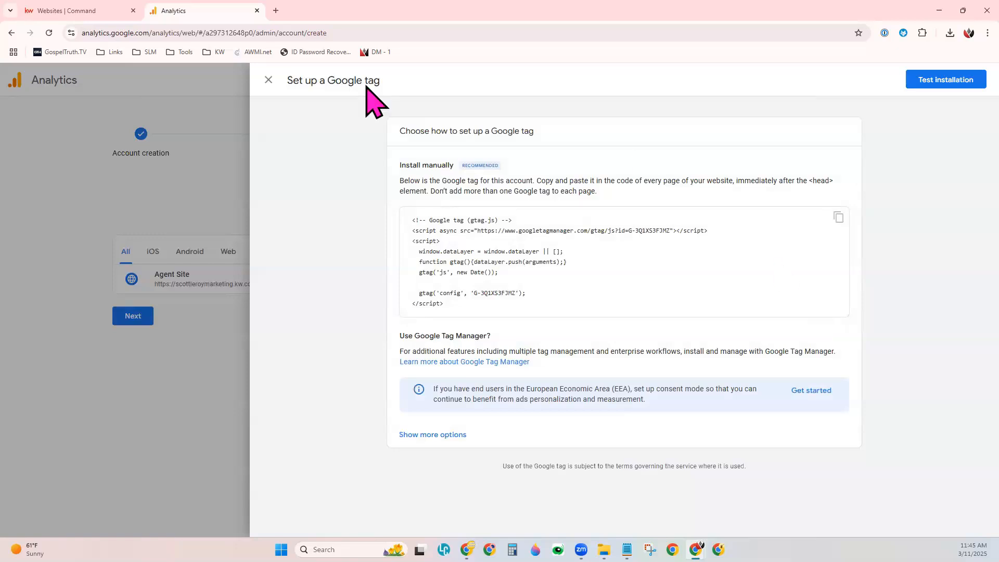
left_click(269, 88)
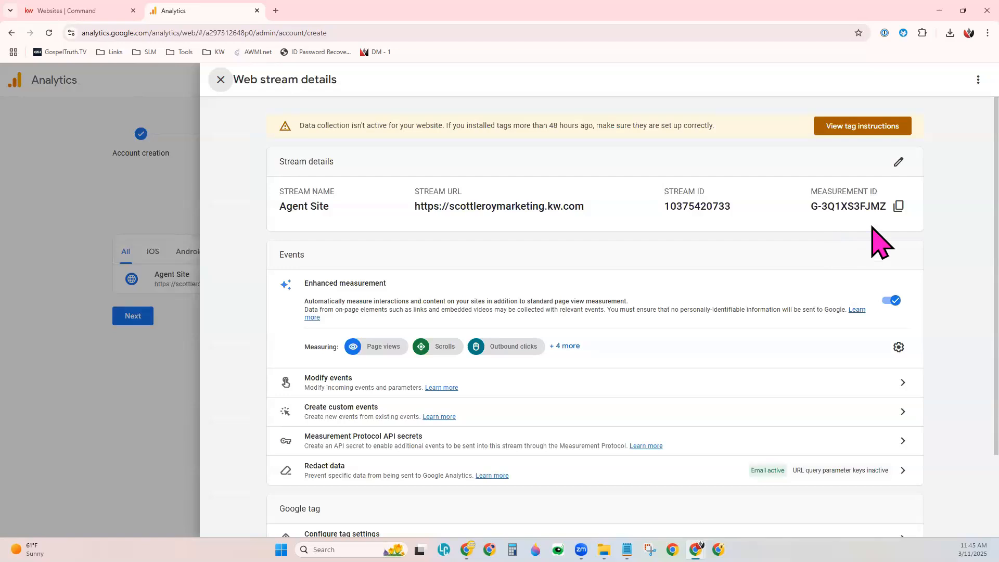
left_click(896, 211)
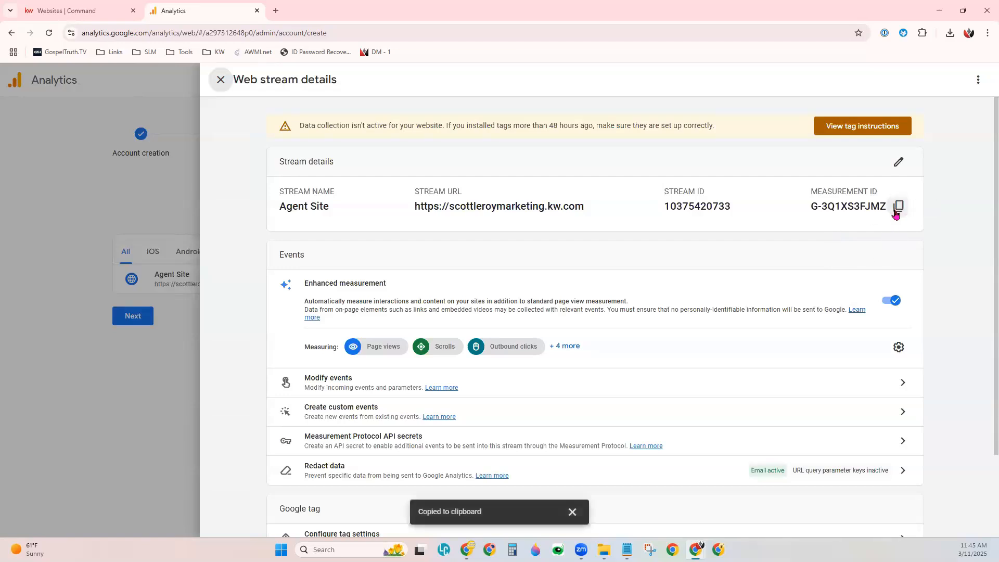
Step: Switch to KW Command, edit the Agent Site in Expert Mode, and open its Organization Site settings
left_click(74, 18)
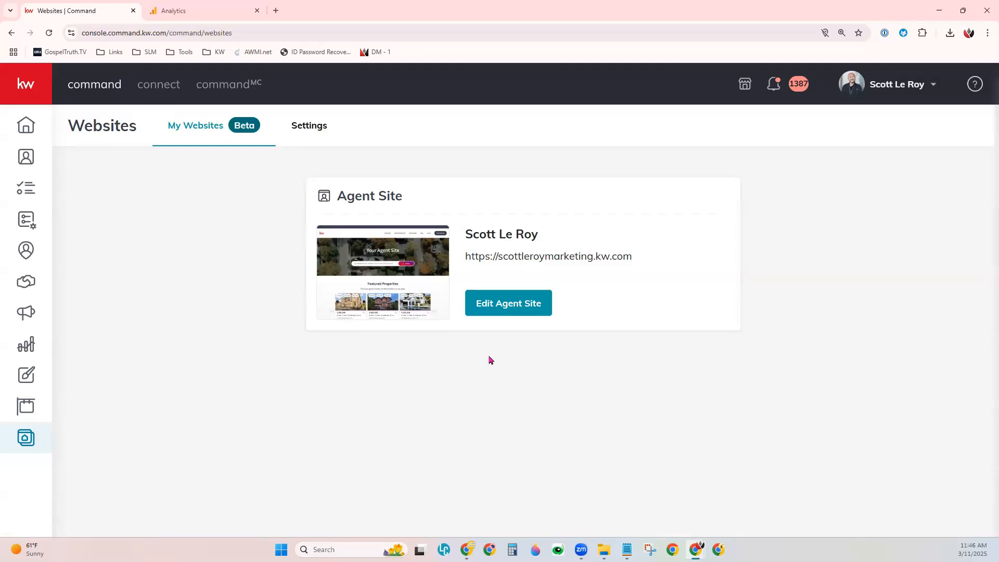
left_click(522, 316)
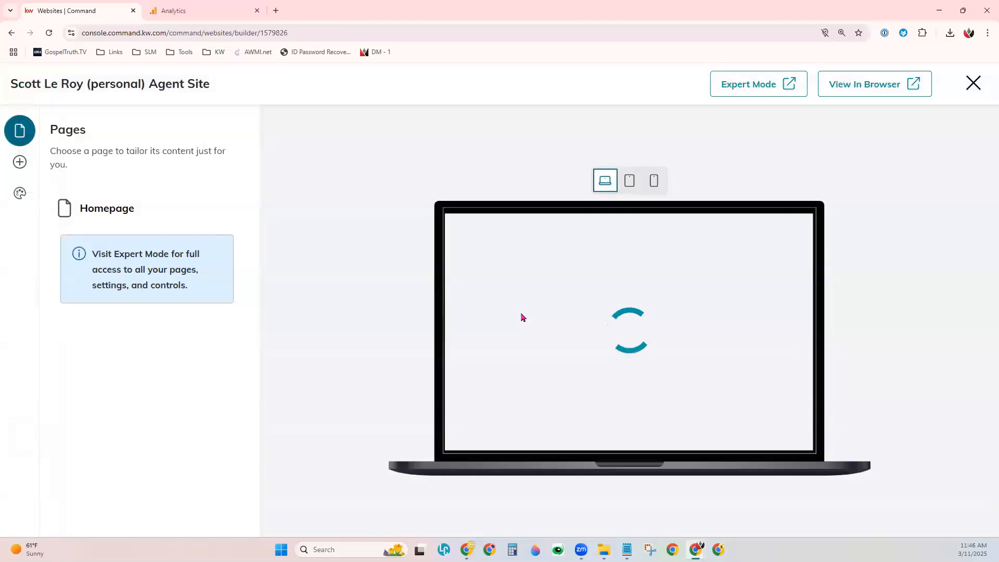
left_click(753, 94)
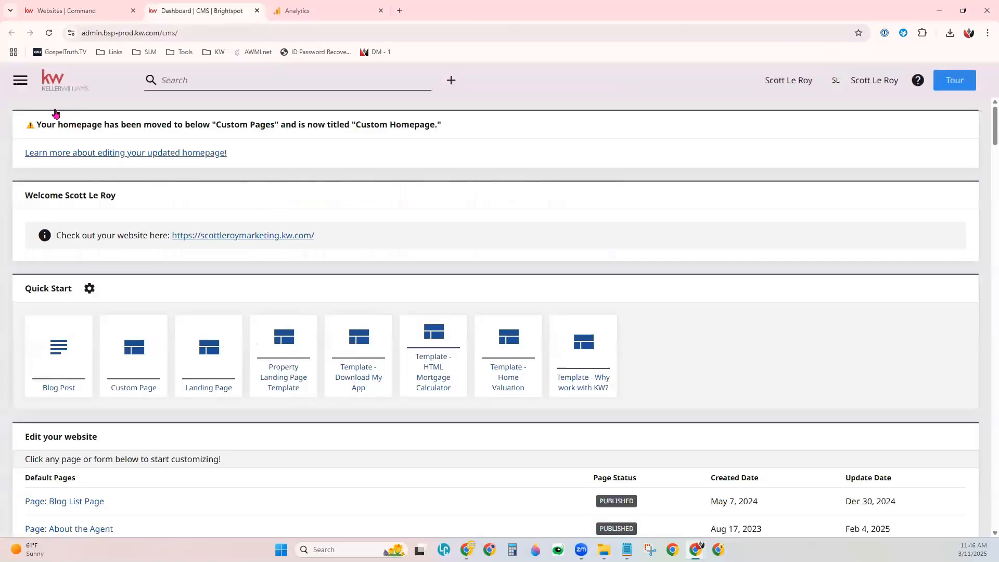
left_click(16, 87)
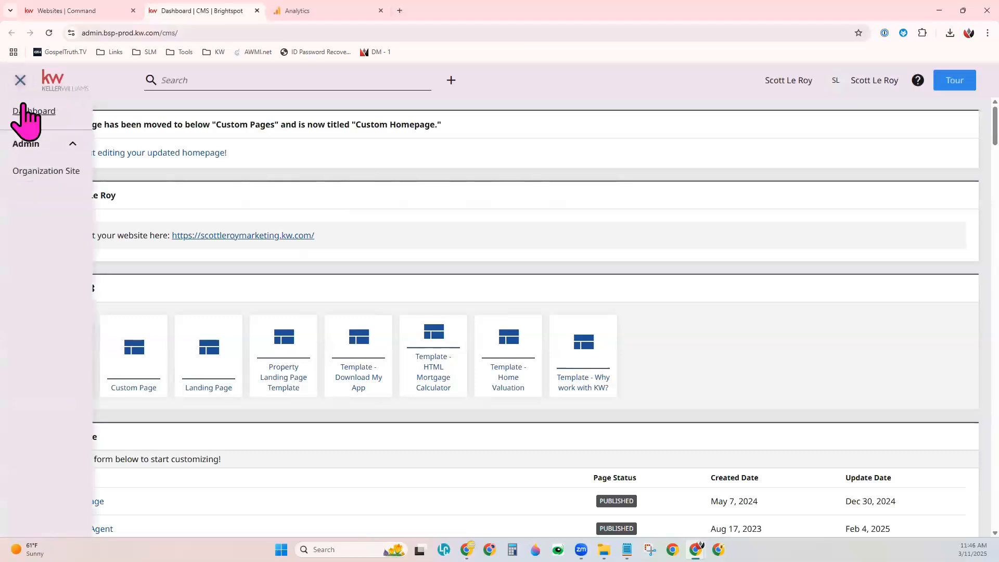
left_click(60, 172)
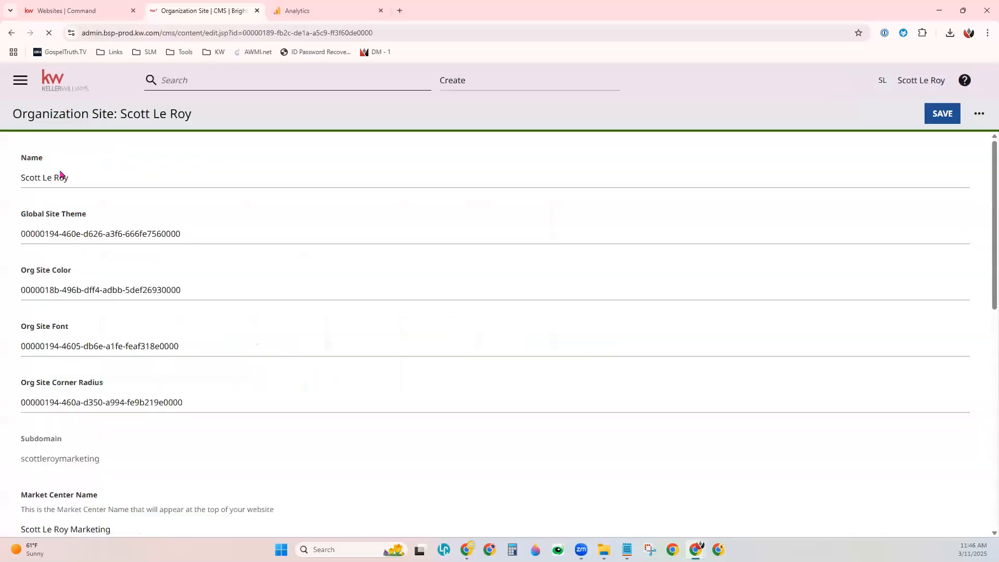
Step: Paste the copied Measurement ID as the Google Analytics Tag ID and save the Organization Site
scroll(209, 312, "down", 7)
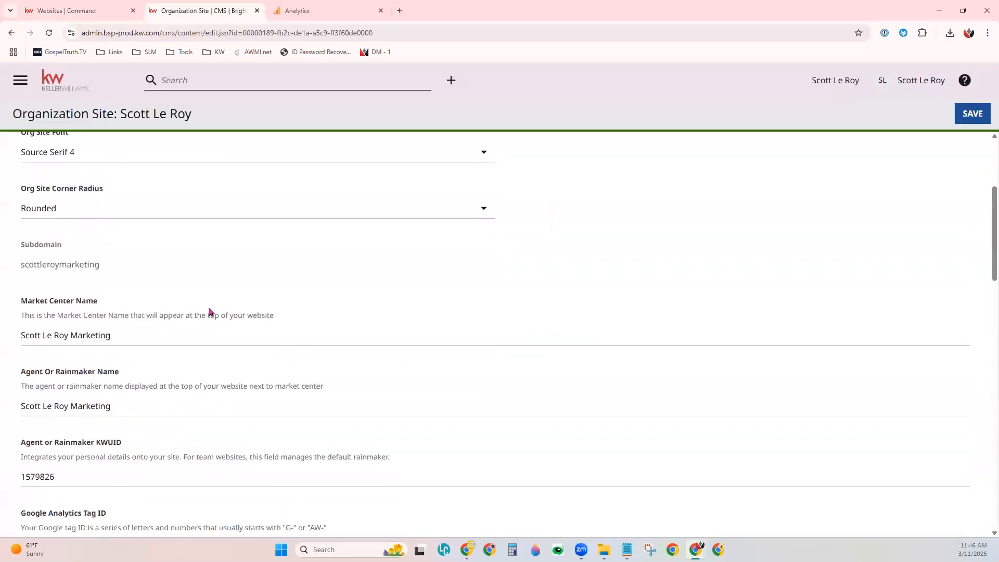
scroll(209, 307, "down", 1)
left_click_drag(20, 291, 117, 295)
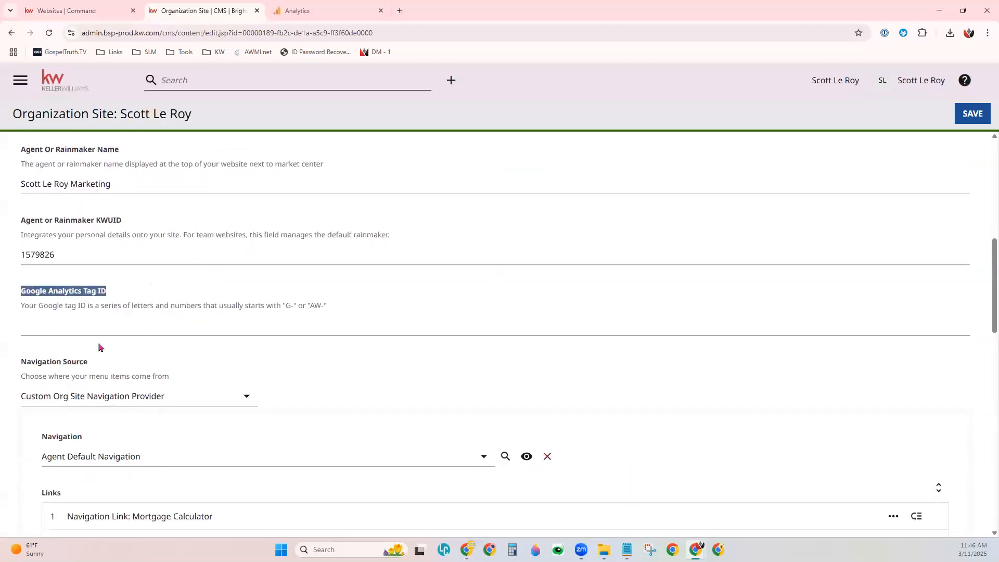
left_click(92, 329)
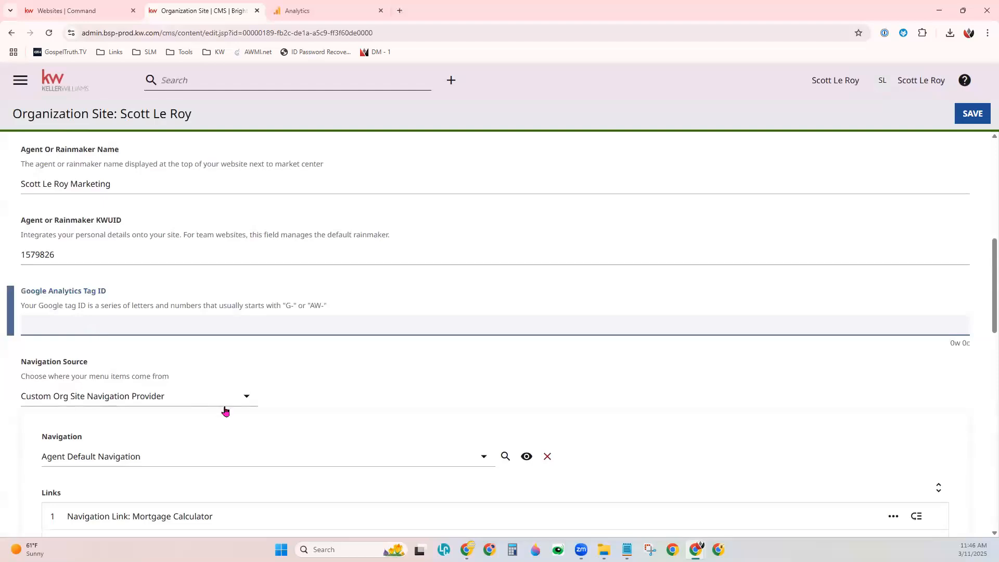
key("ctrl+v")
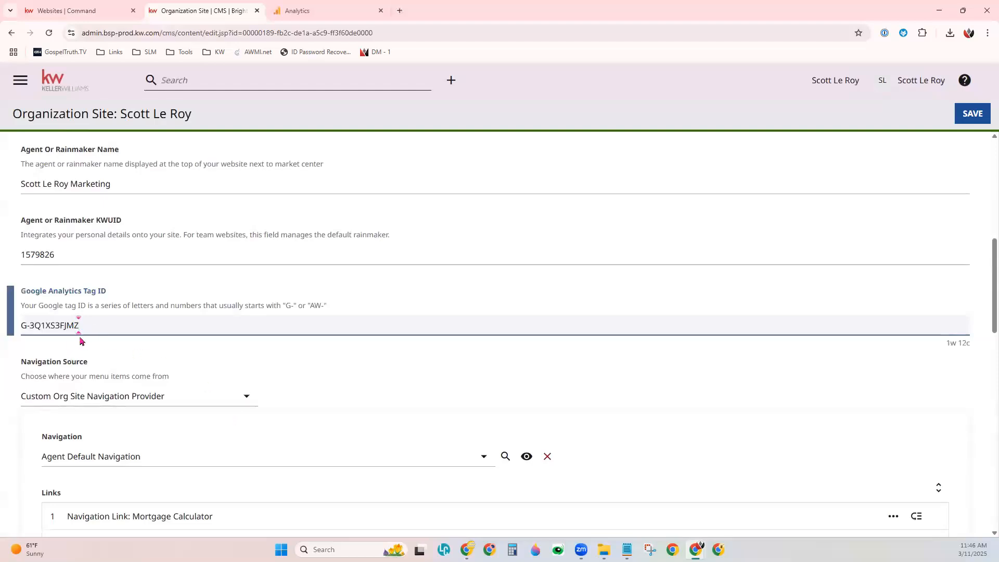
left_click(971, 120)
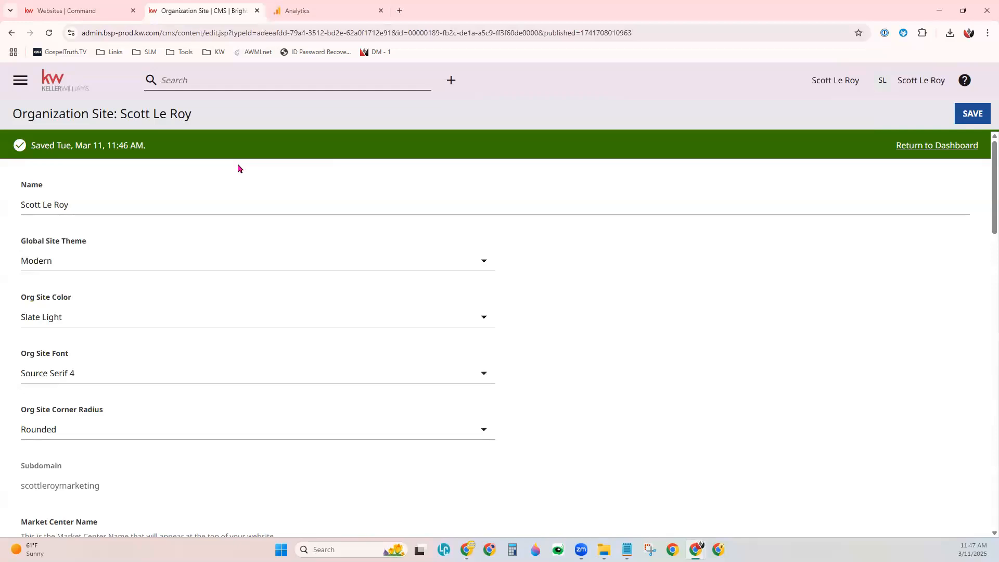
Step: Switch back to Google Analytics, close the web stream details, finish the data collection setup, and continue to the property's Home page
left_click(307, 32)
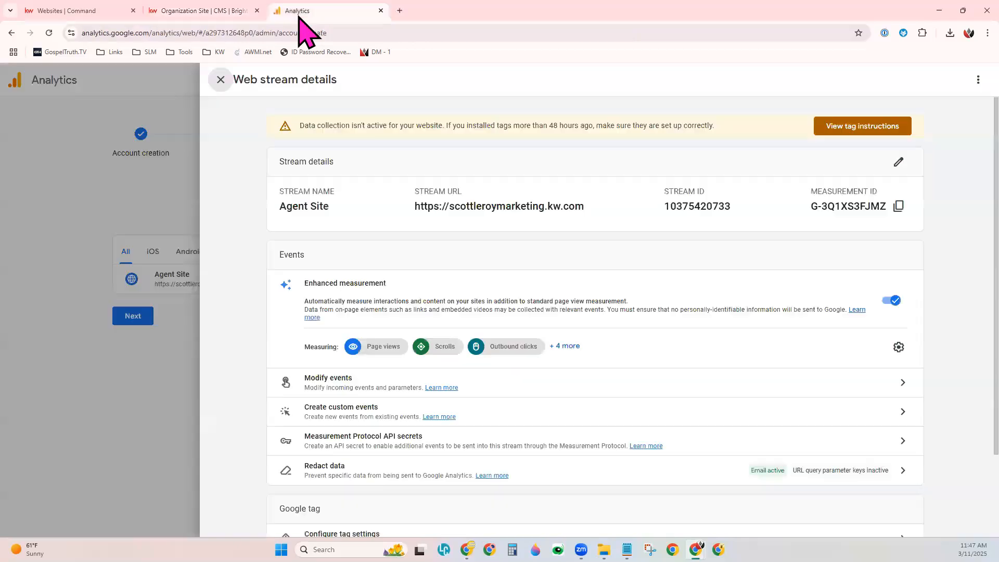
left_click(221, 80)
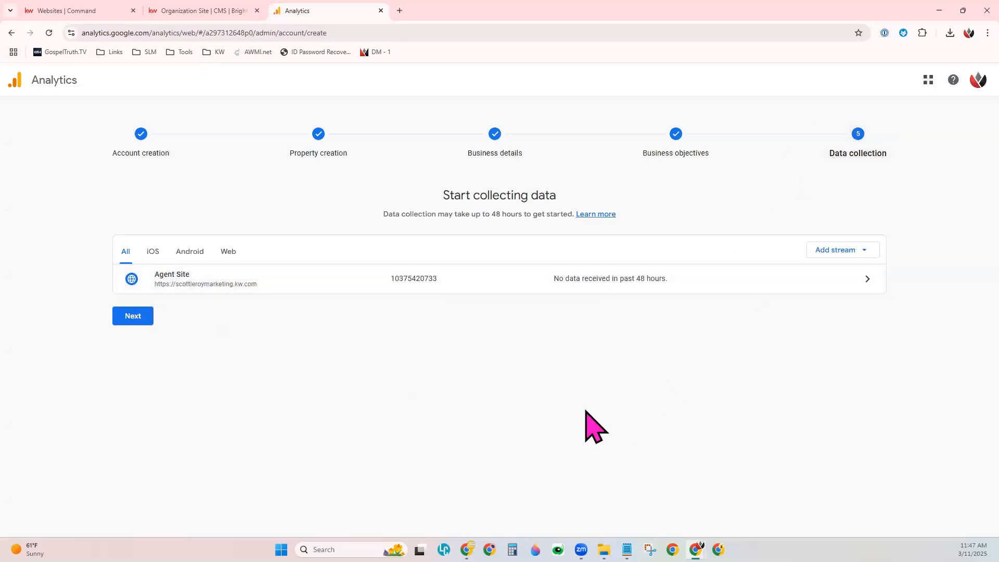
left_click(129, 323)
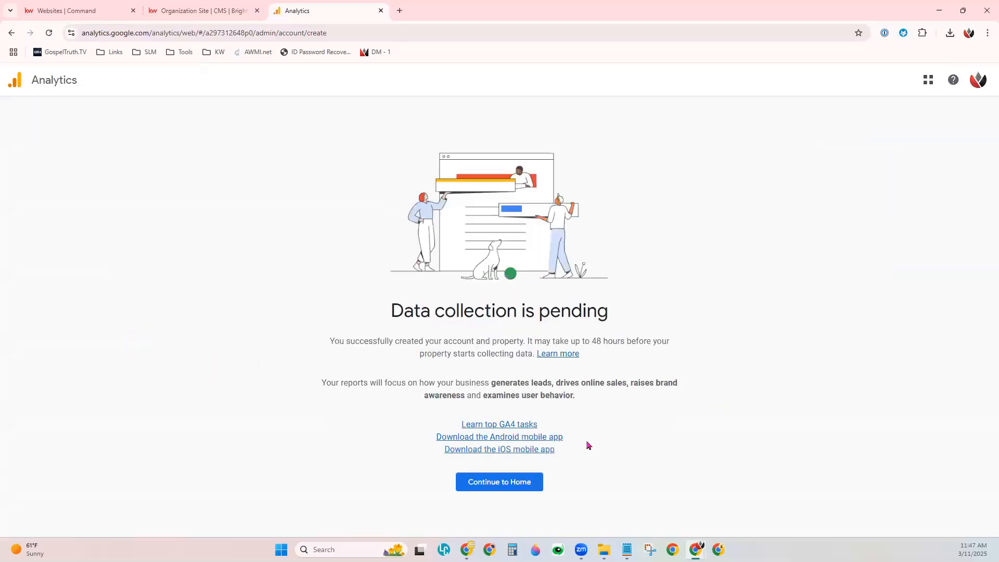
left_click(501, 483)
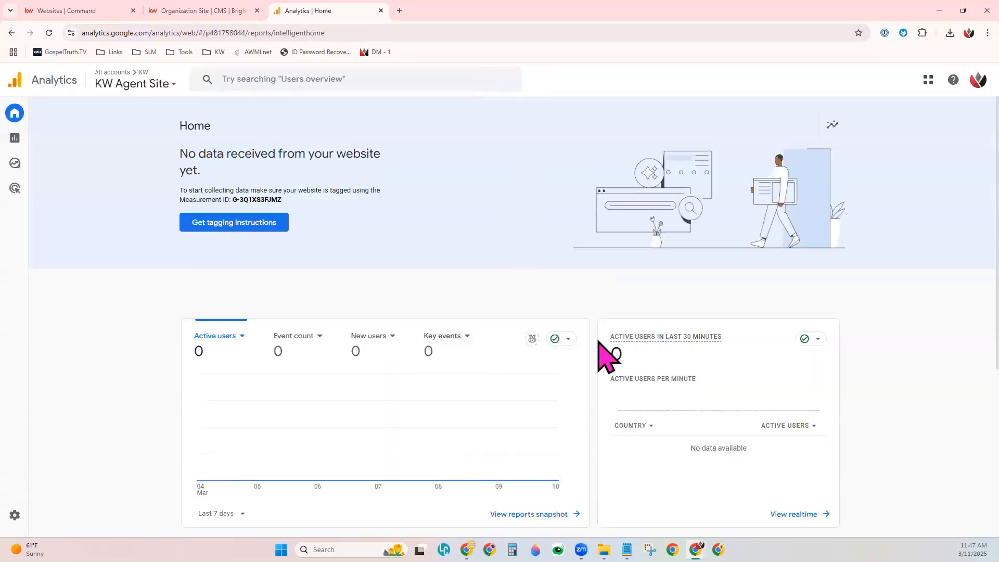
scroll(593, 348, "down", 4)
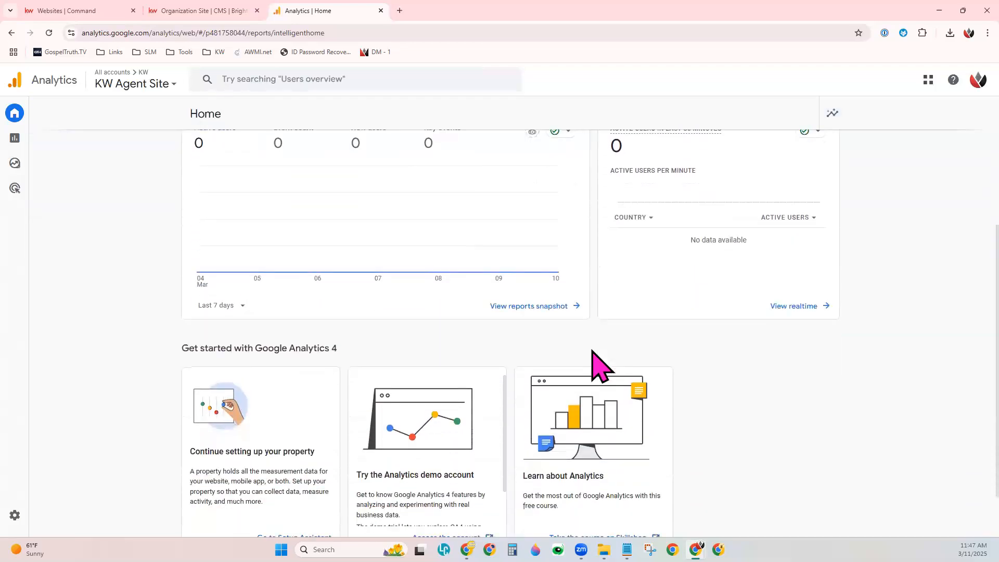
scroll(593, 351, "up", 4)
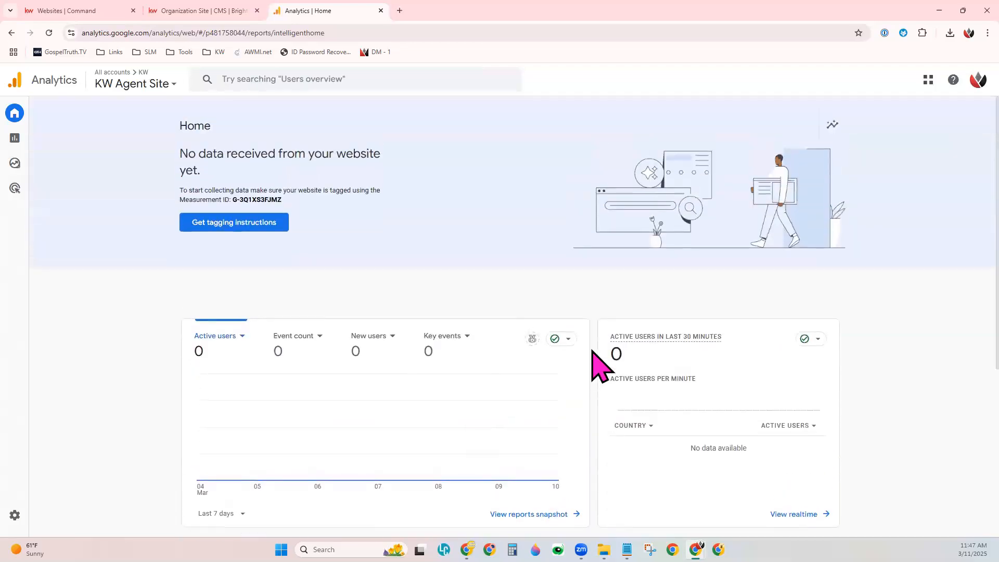